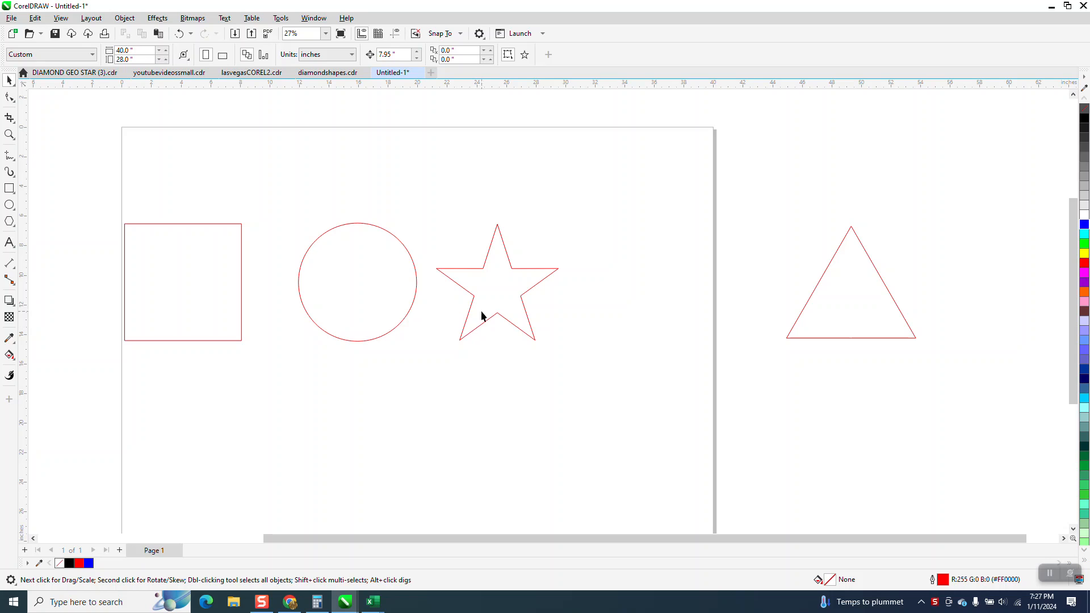
# Resize the square to 8 inches wide and 8 inches high with its proportions locked.
pyautogui.scroll(-1, 366, 261)
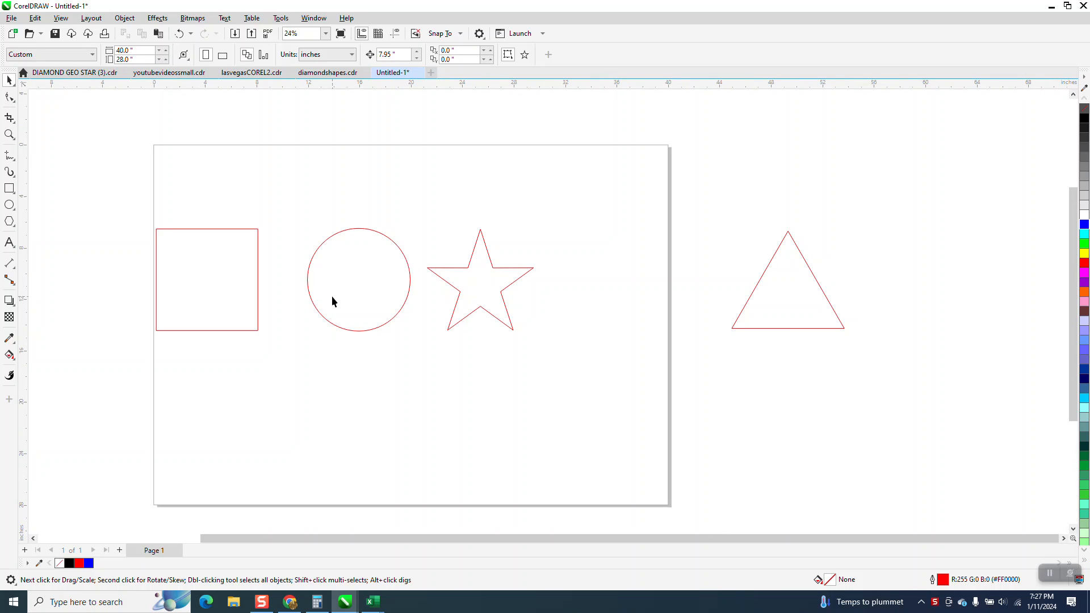
pyautogui.click(228, 263)
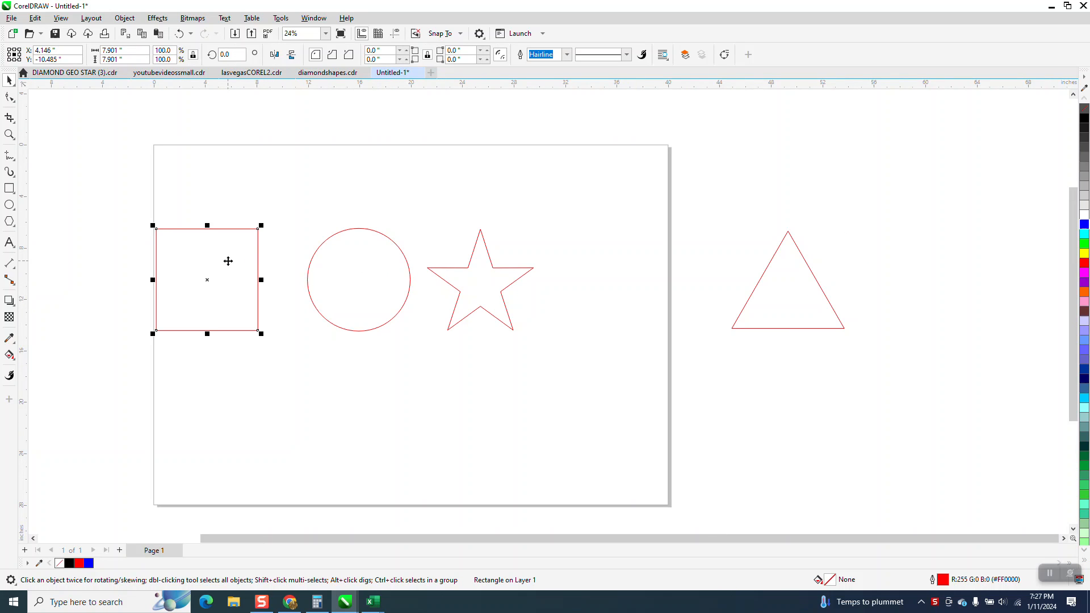
pyautogui.tripleClick(136, 50)
pyautogui.write('8')
pyautogui.press('Return')
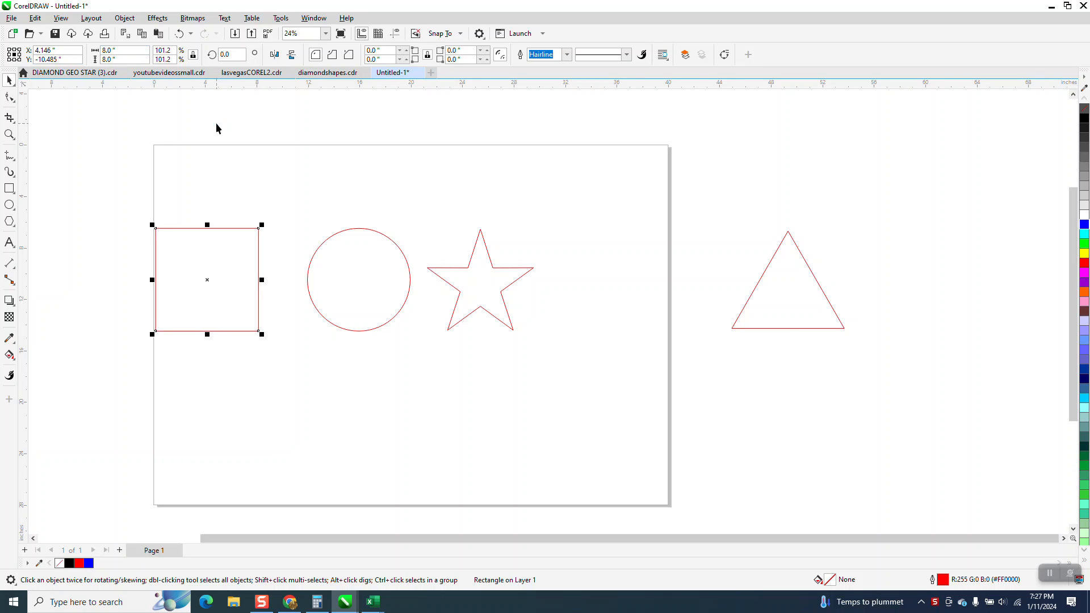
# Set the width of the circle and of the star to 8 inches each.
pyautogui.click(357, 251)
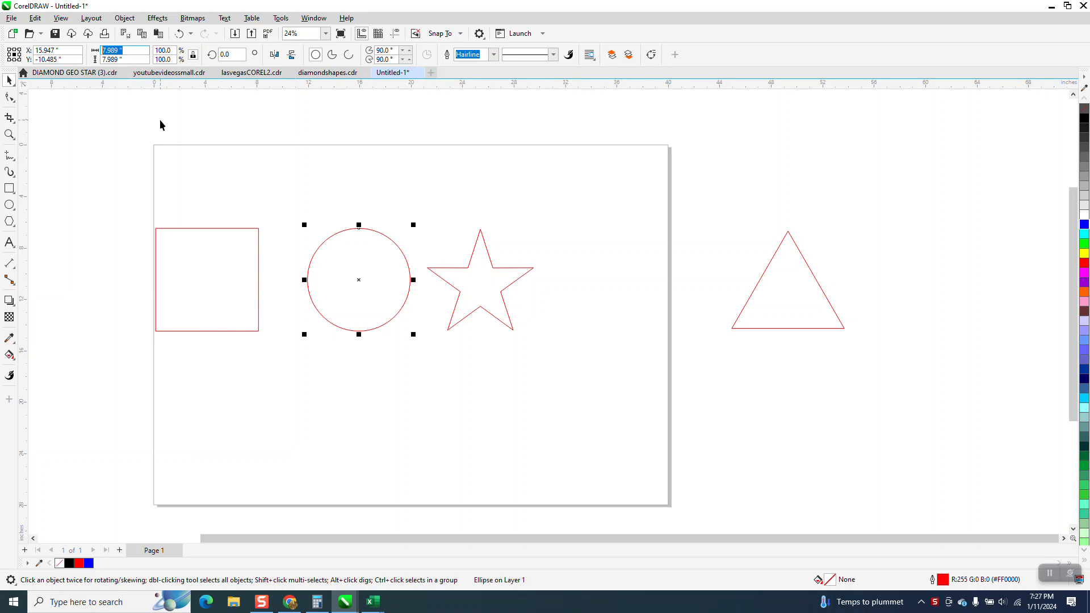
pyautogui.write('8')
pyautogui.press('Return')
pyautogui.click(501, 277)
pyautogui.write('8')
pyautogui.press('Return')
# Set the triangle's width to 8 inches.
pyautogui.click(797, 279)
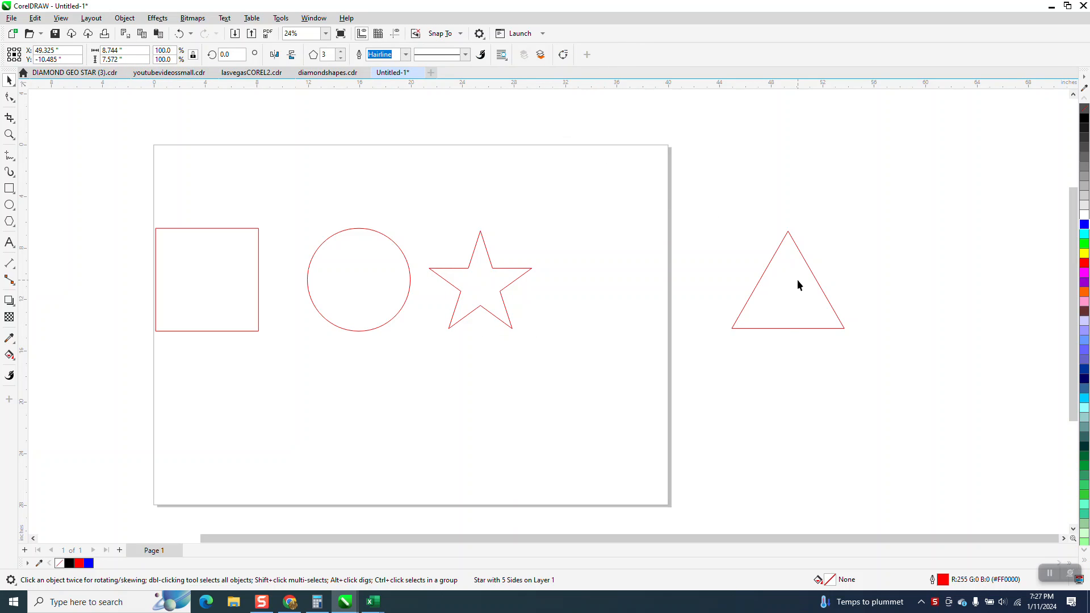
pyautogui.click(137, 53)
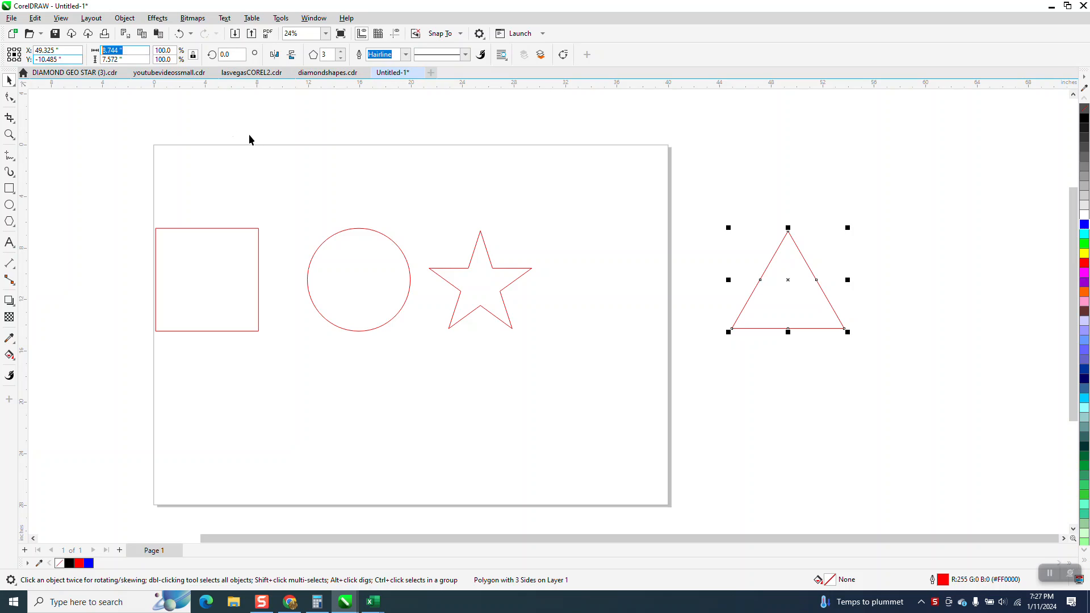
pyautogui.write('8')
pyautogui.press('Return')
# Try distributing all four shapes evenly by their horizontal centers with Align and Distribute, and undo the distribution.
pyautogui.moveTo(59, 188); pyautogui.dragTo(881, 369)
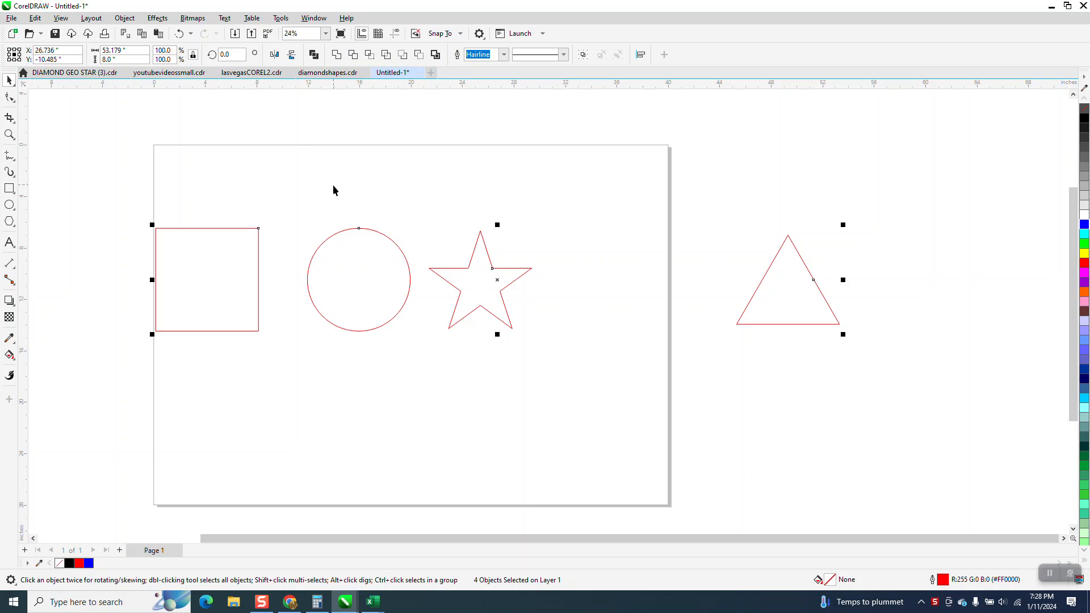
pyautogui.click(321, 19)
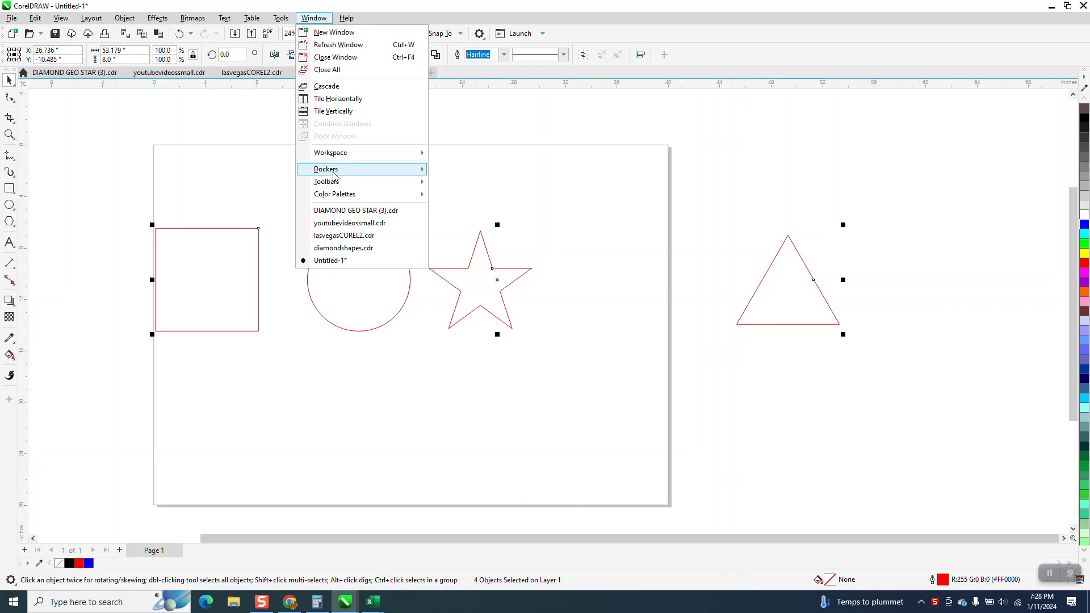
pyautogui.moveTo(335, 170)
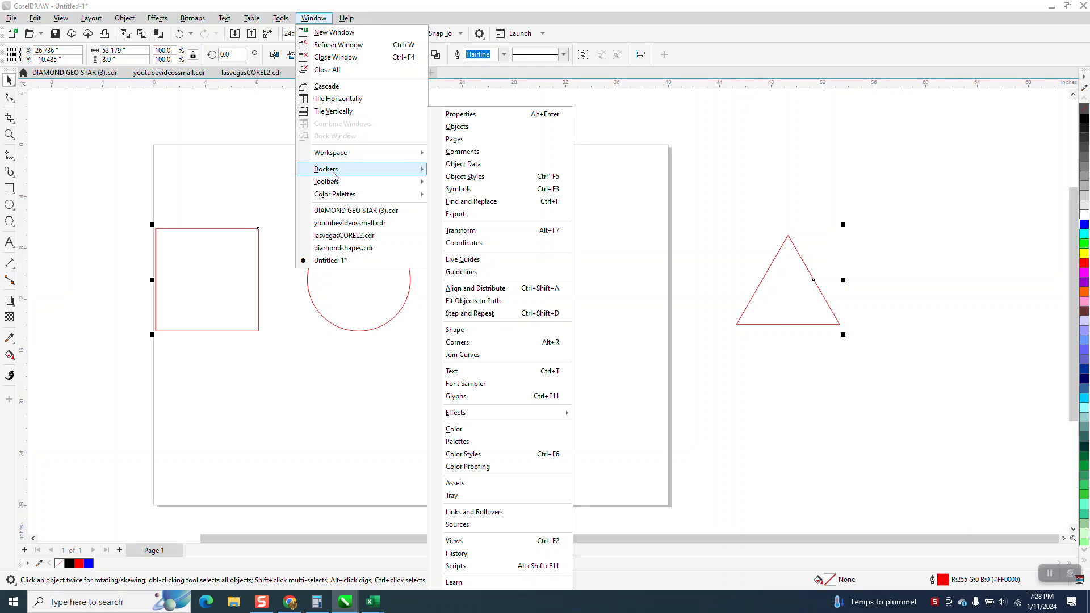
pyautogui.click(477, 288)
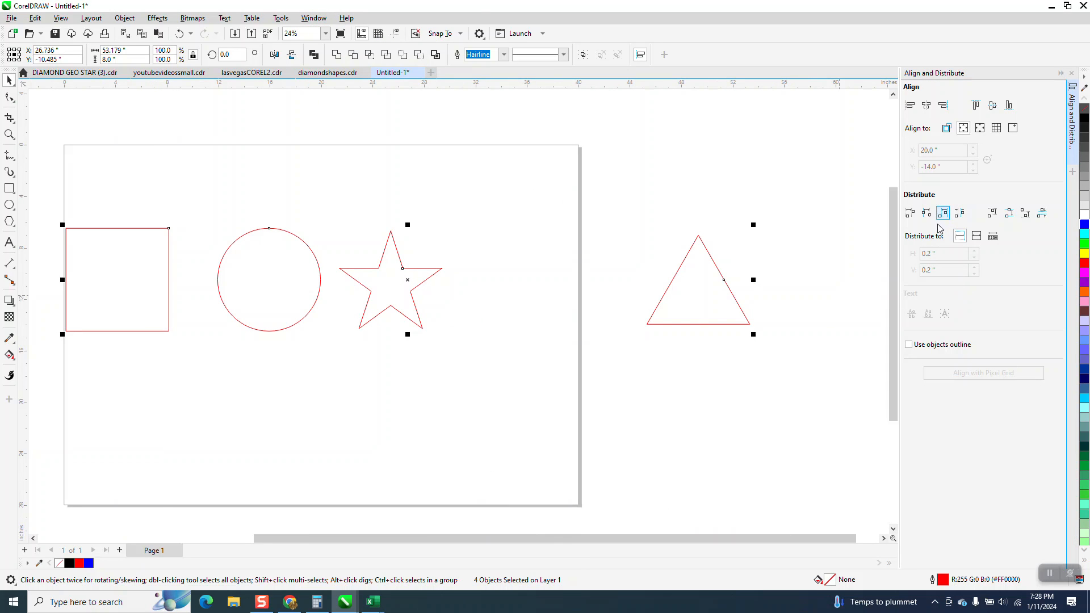
pyautogui.click(929, 219)
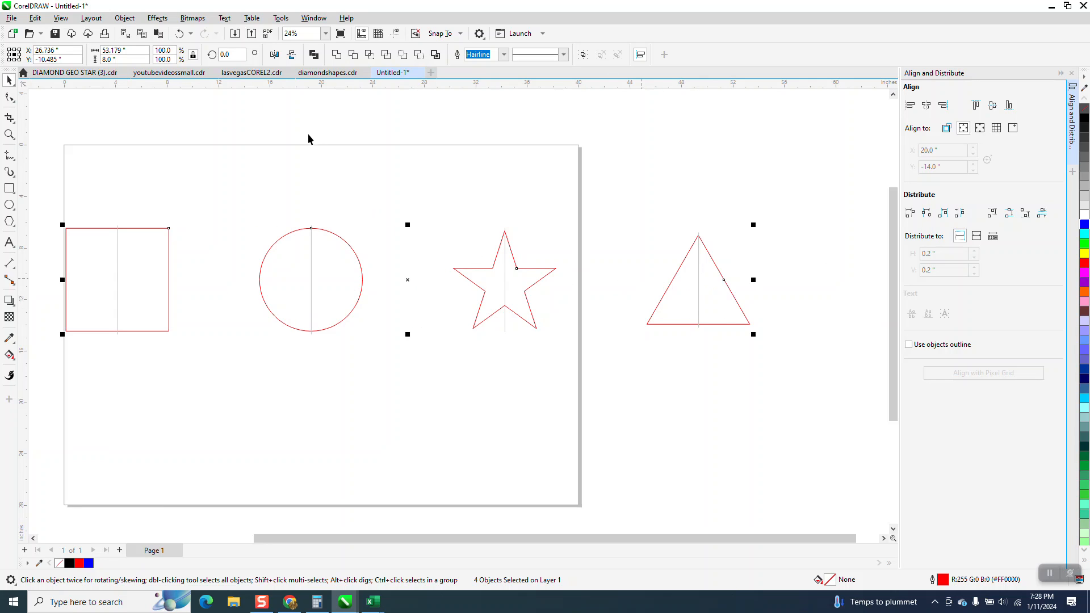
pyautogui.click(181, 34)
pyautogui.scroll(-1, 348, 173)
pyautogui.scroll(-1, 347, 174)
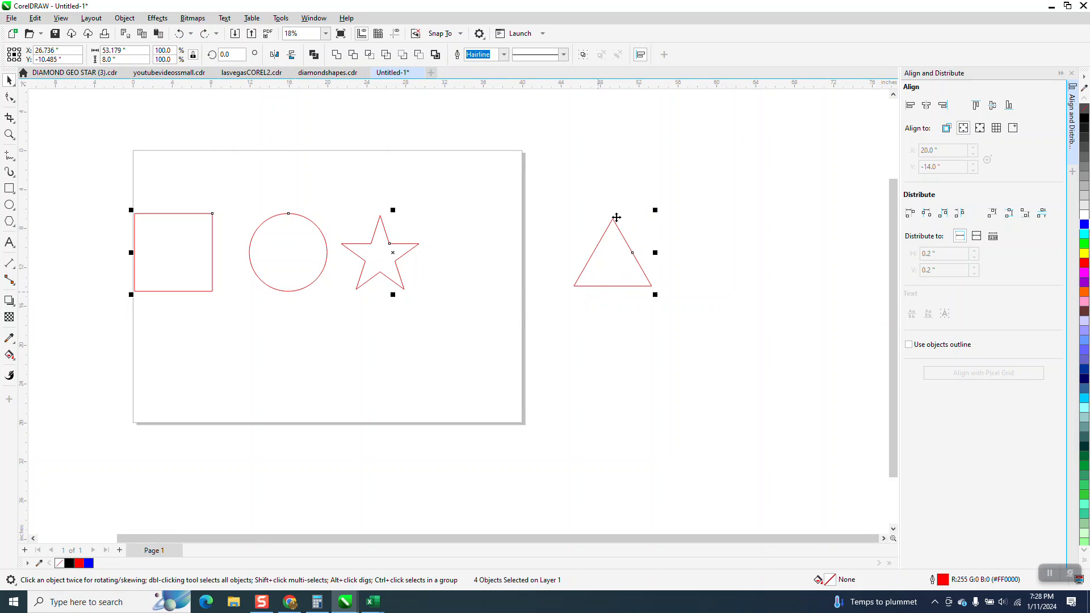
pyautogui.click(1071, 73)
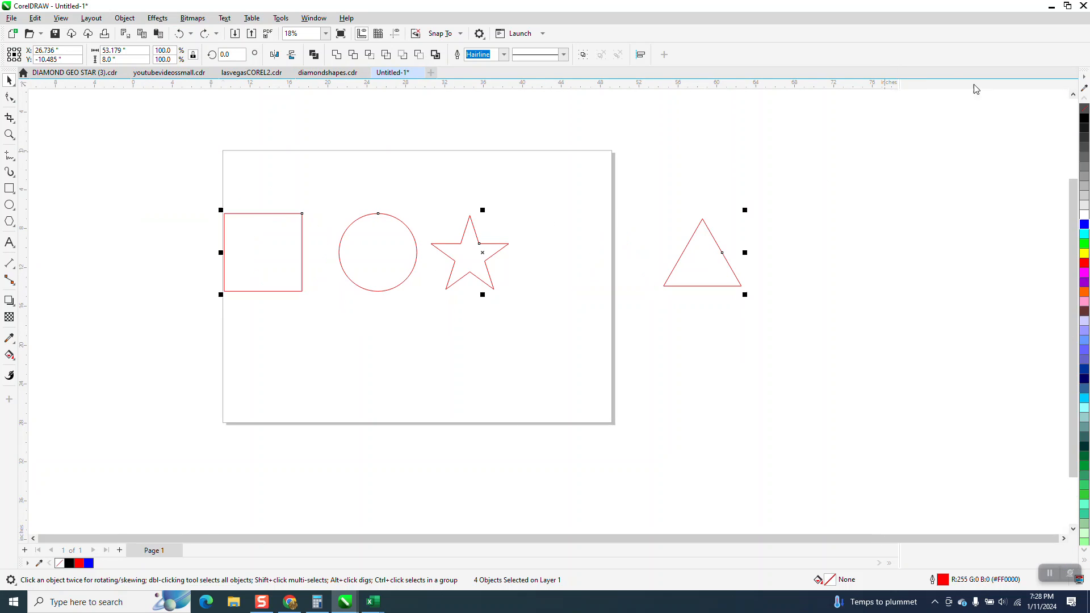
# Run the JQ_Space_Between_Centers start script and space the four shapes 10 inches between centers, left to right.
pyautogui.click(280, 18)
pyautogui.moveTo(307, 84)
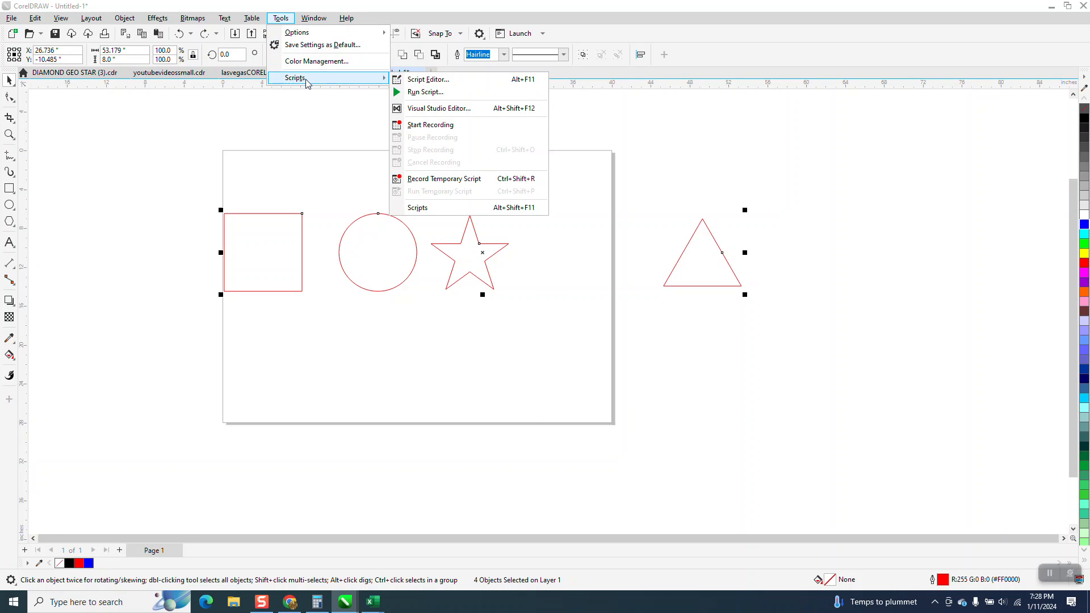
pyautogui.click(419, 208)
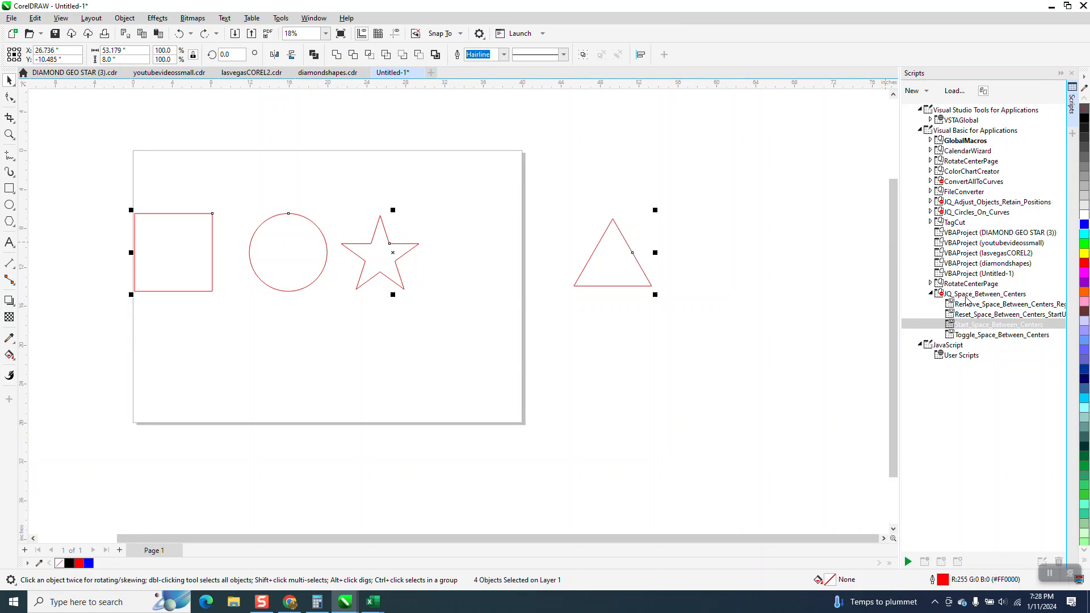
pyautogui.doubleClick(992, 326)
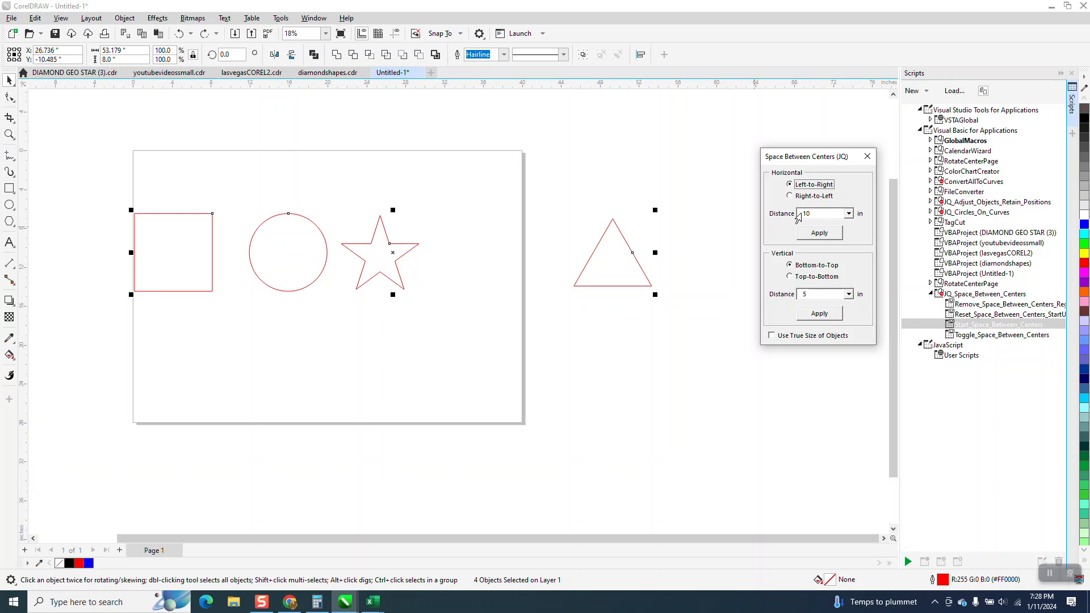
pyautogui.click(819, 233)
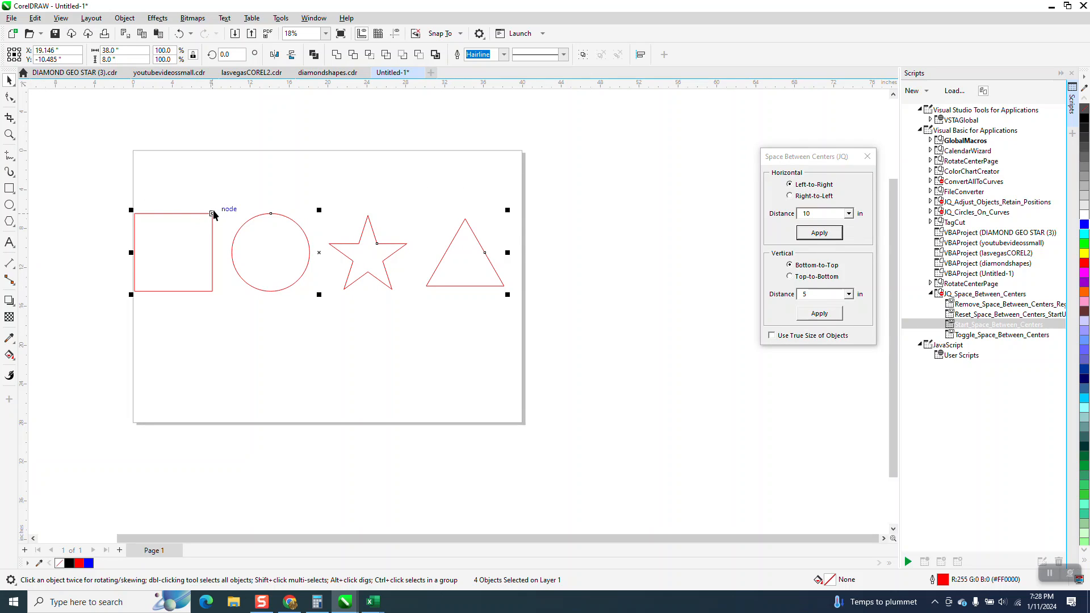
# Measure the horizontal distance between the centers of the square and the circle with a dimension line, and undo the dimension.
pyautogui.click(9, 134)
pyautogui.moveTo(94, 199); pyautogui.dragTo(607, 318)
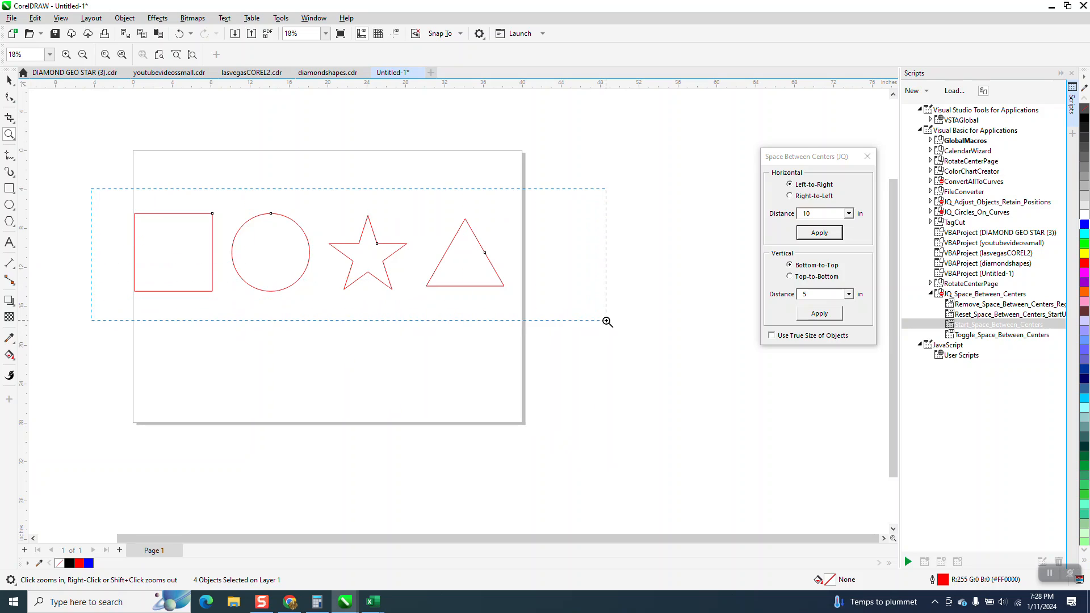
pyautogui.click(11, 264)
pyautogui.click(50, 269)
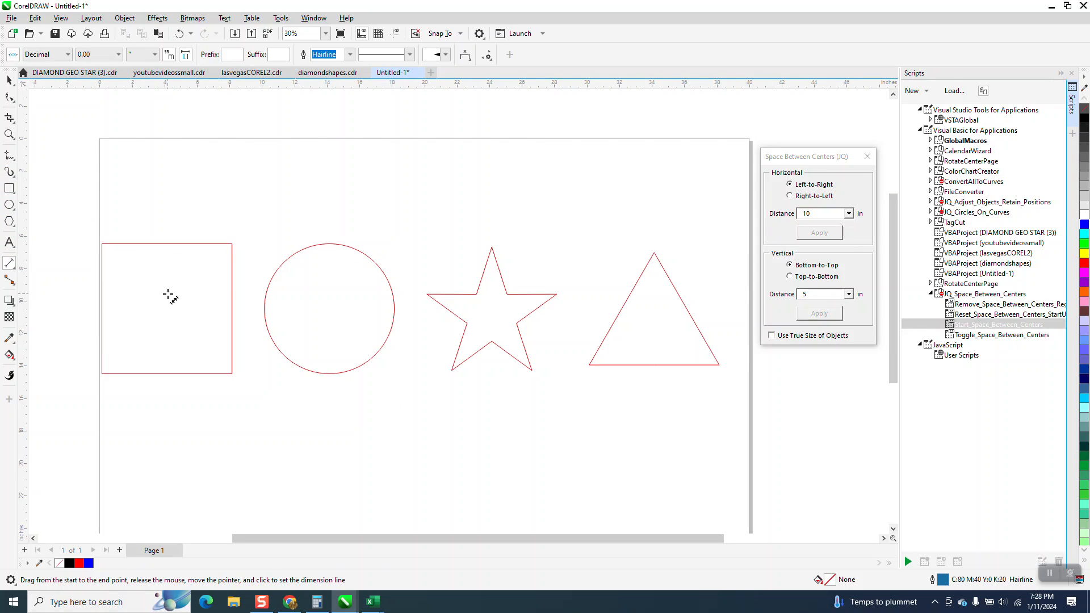
pyautogui.moveTo(166, 310); pyautogui.dragTo(330, 308)
pyautogui.click(322, 210)
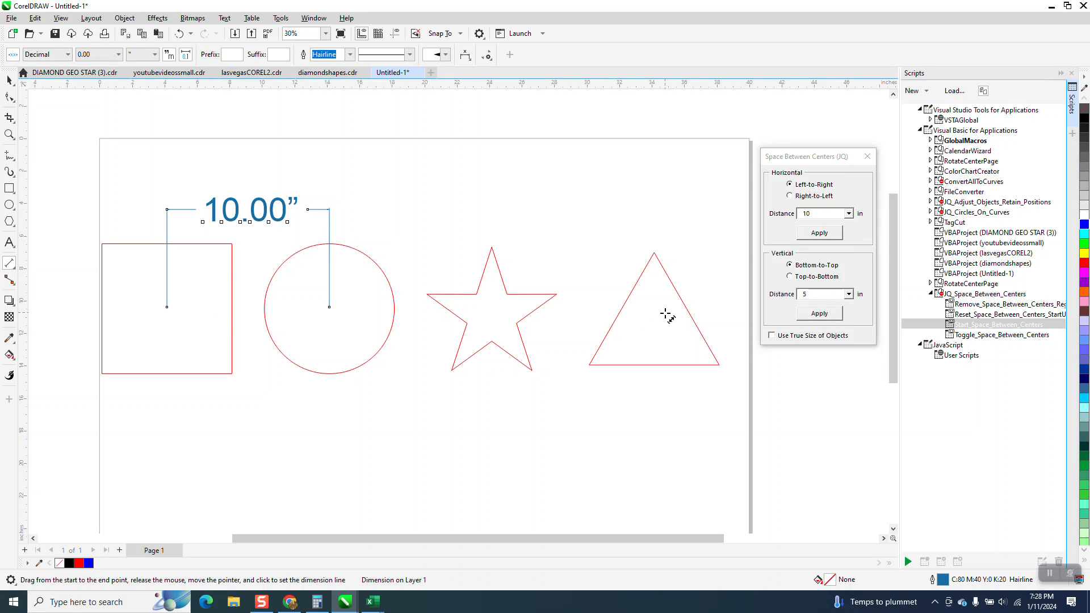
pyautogui.click(9, 80)
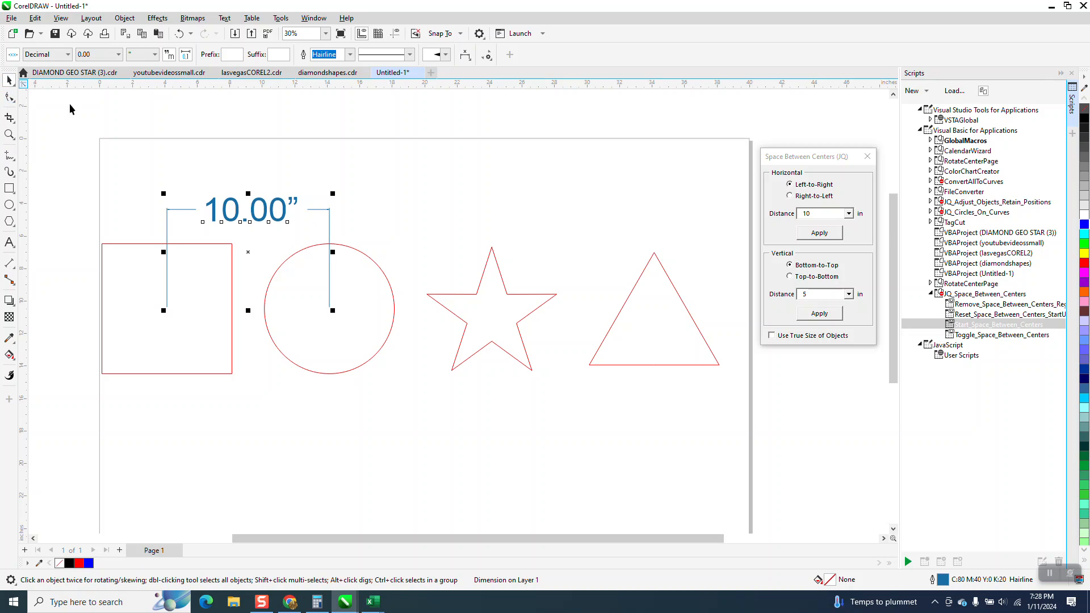
pyautogui.click(179, 34)
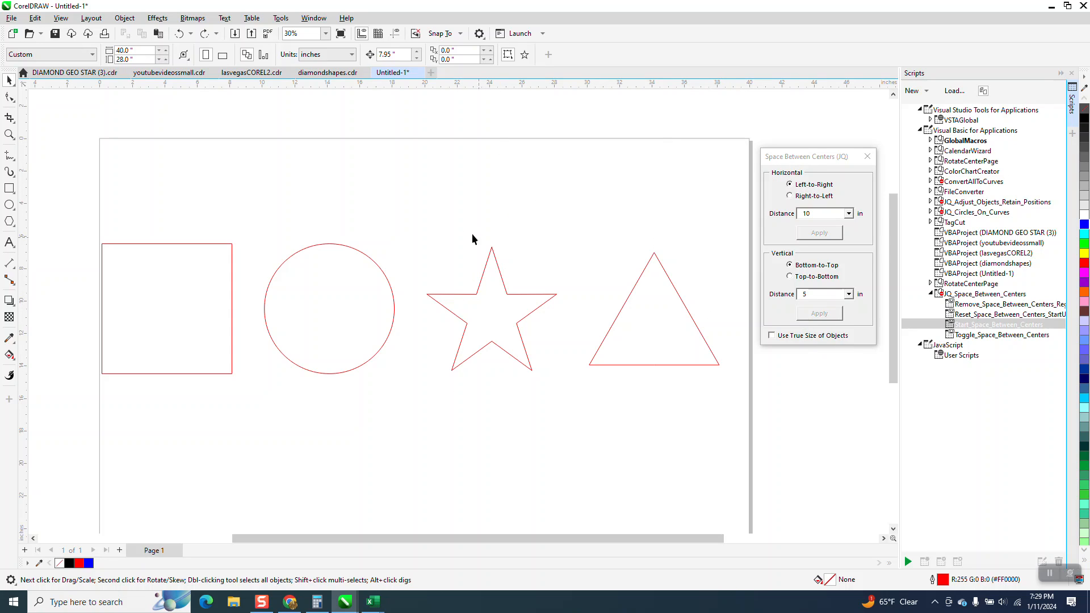
# Delete all four shapes from the page.
pyautogui.scroll(-3, 448, 219)
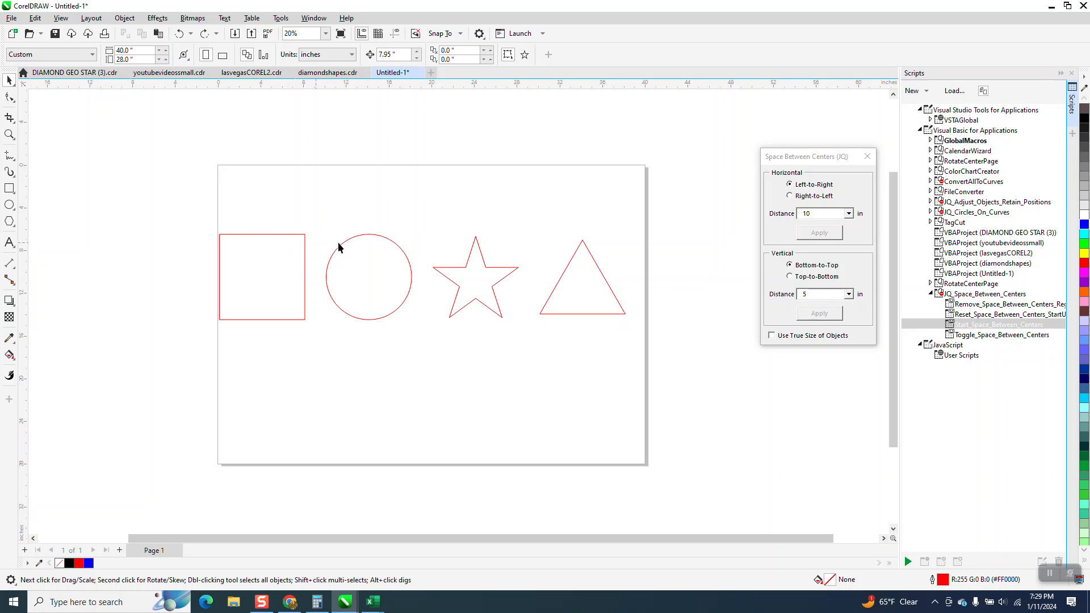
pyautogui.moveTo(635, 356); pyautogui.dragTo(637, 358)
pyautogui.press('Delete')
# Draw a circle about 5.8 inches in diameter in the upper-left part of the page.
pyautogui.click(9, 206)
pyautogui.moveTo(311, 219); pyautogui.dragTo(243, 288)
pyautogui.click(9, 80)
pyautogui.click(277, 124)
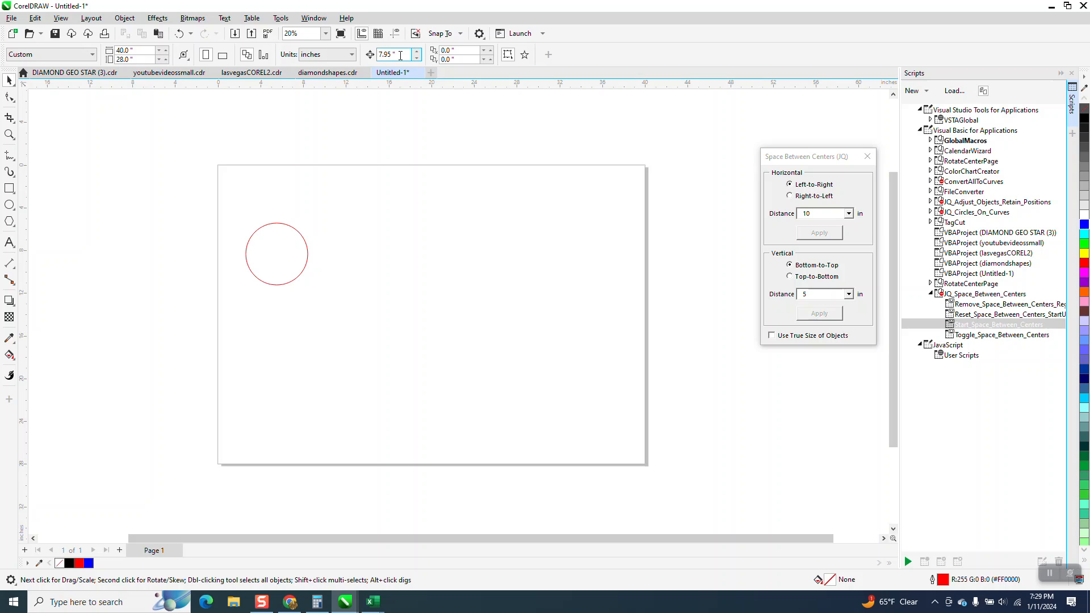
# Set the circle's diameter to 5 inches.
pyautogui.click(279, 238)
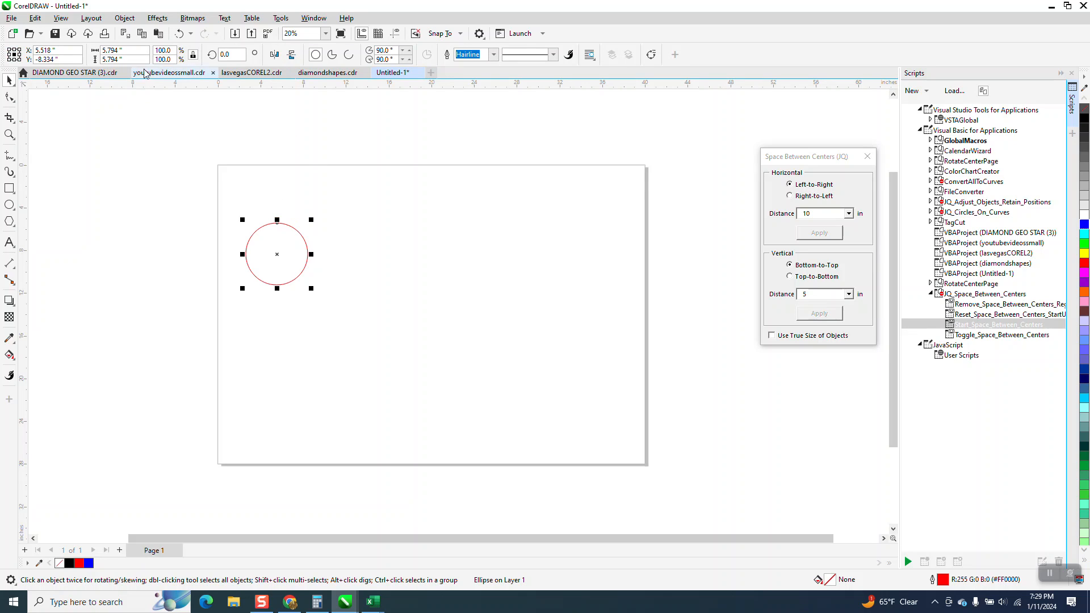
pyautogui.moveTo(140, 50); pyautogui.dragTo(104, 52)
pyautogui.write('5')
pyautogui.press('Return')
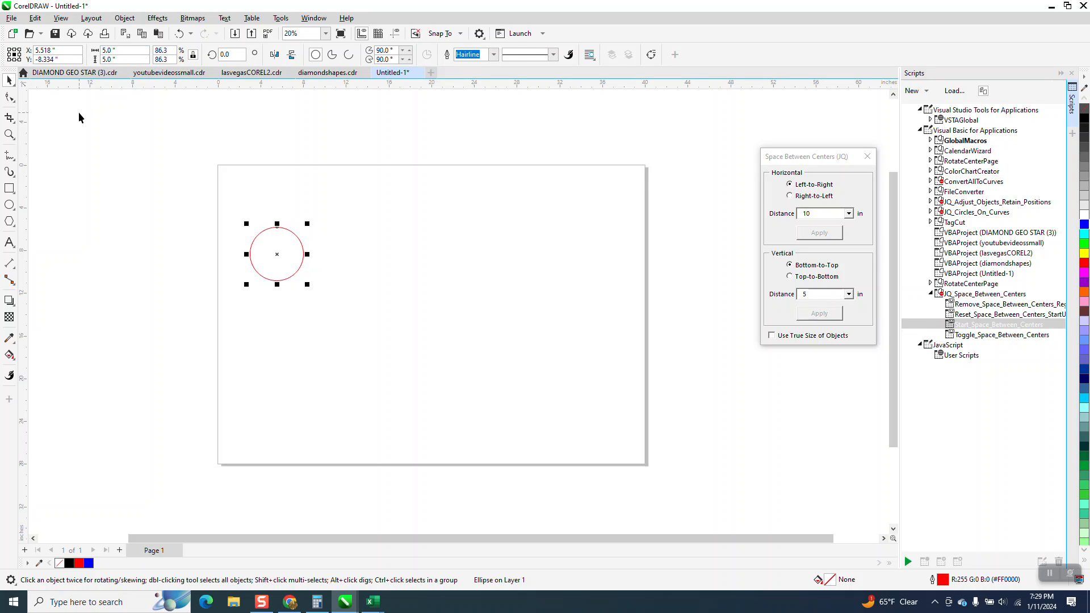
# Set the nudge distance to 10 inches and make three copies of the circle, each offset 10 inches to the right.
pyautogui.click(151, 131)
pyautogui.click(403, 55)
pyautogui.write('10')
pyautogui.click(275, 281)
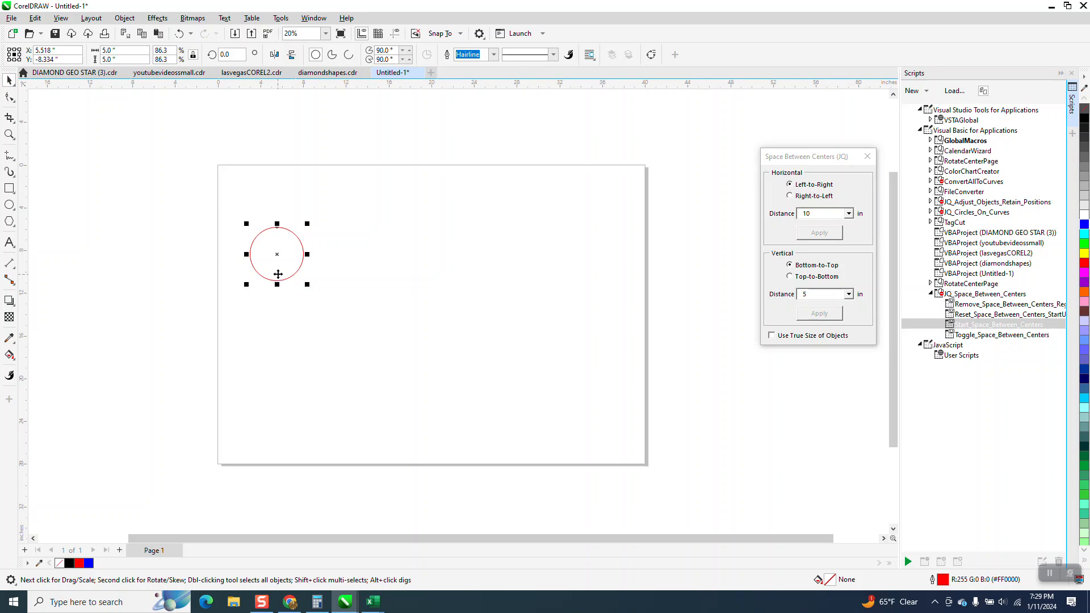
pyautogui.press('KP_Add')
pyautogui.press('Right')
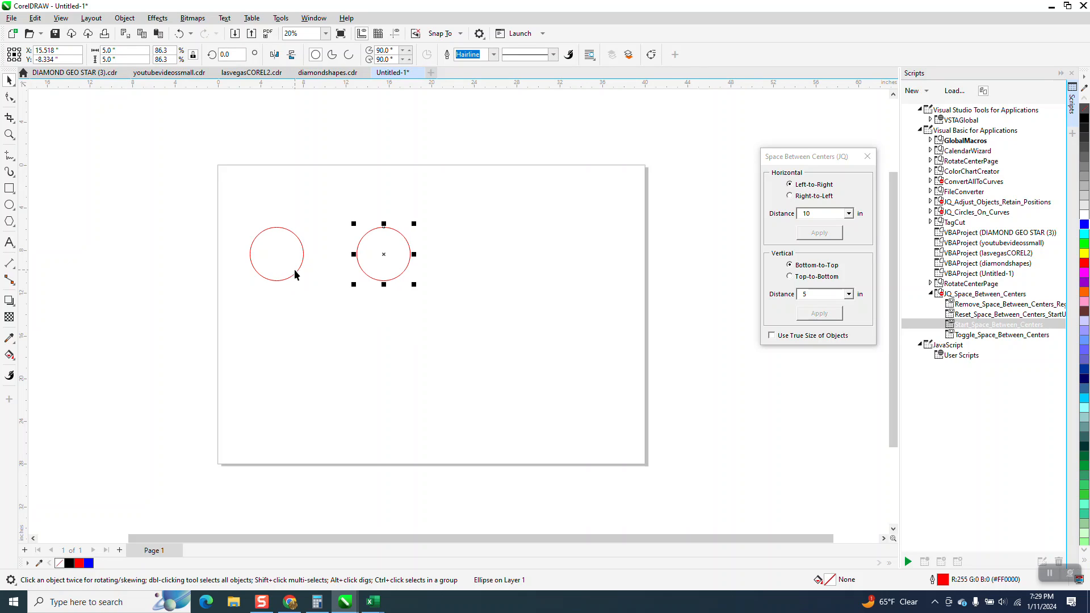
pyautogui.hotkey('ctrl', 'd')
pyautogui.hotkey('ctrl', 'd')
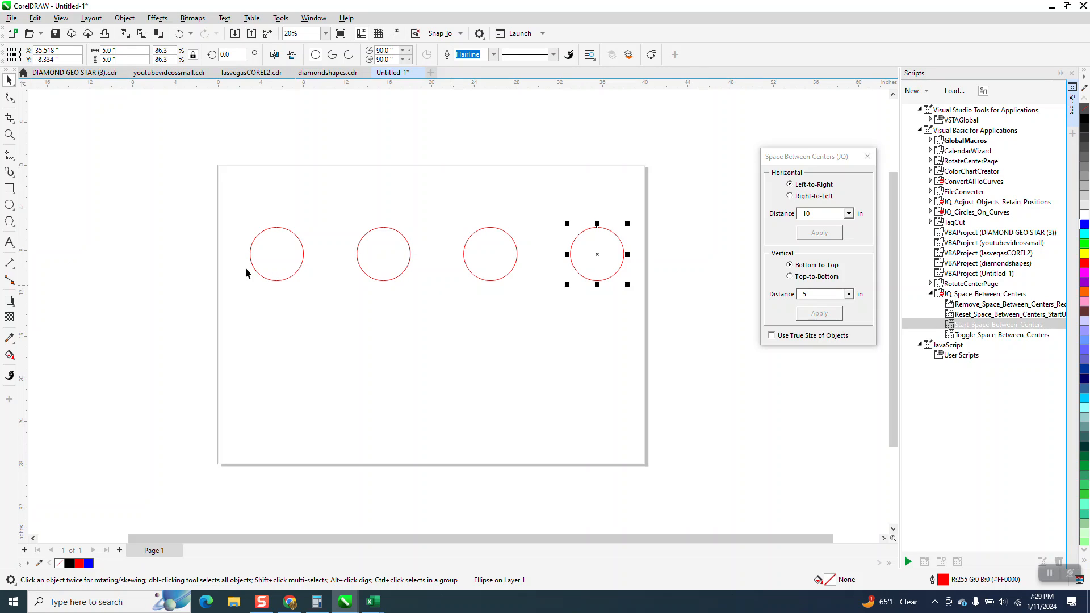
# Measure the center-to-center distance between the first two circles with a horizontal dimension line, and delete the dimension.
pyautogui.click(16, 274)
pyautogui.click(57, 268)
pyautogui.moveTo(277, 254); pyautogui.dragTo(384, 255)
pyautogui.click(388, 206)
pyautogui.click(9, 80)
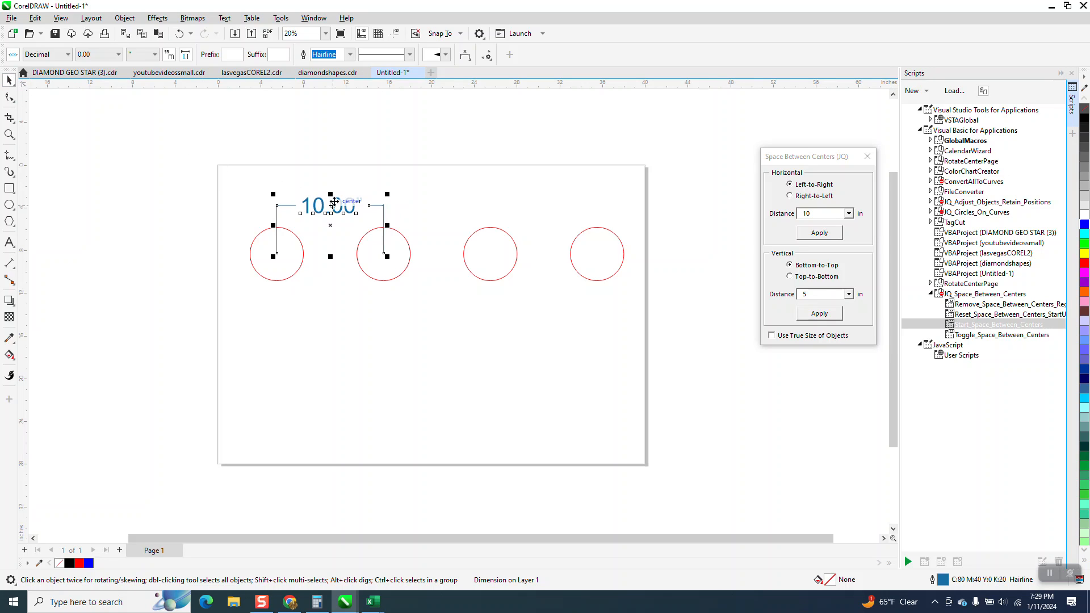
pyautogui.press('Delete')
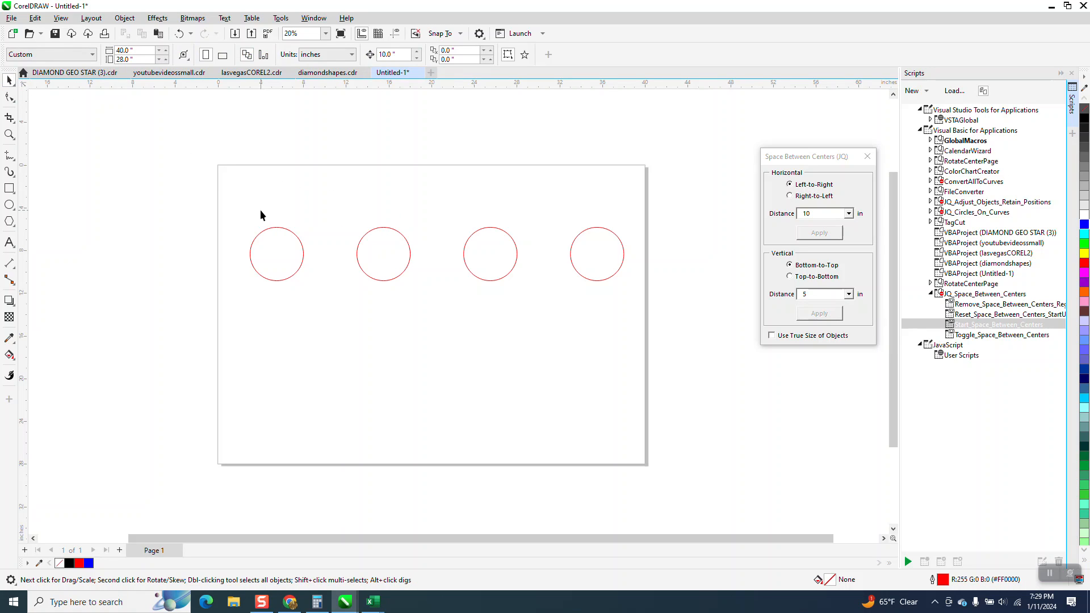
# Space all four circles 5 inches between centers horizontally, left to right, undoing the mistaken vertical spacing.
pyautogui.moveTo(253, 246); pyautogui.dragTo(632, 311)
pyautogui.click(823, 213)
pyautogui.hotkey('shift', 'Home')
pyautogui.write('5')
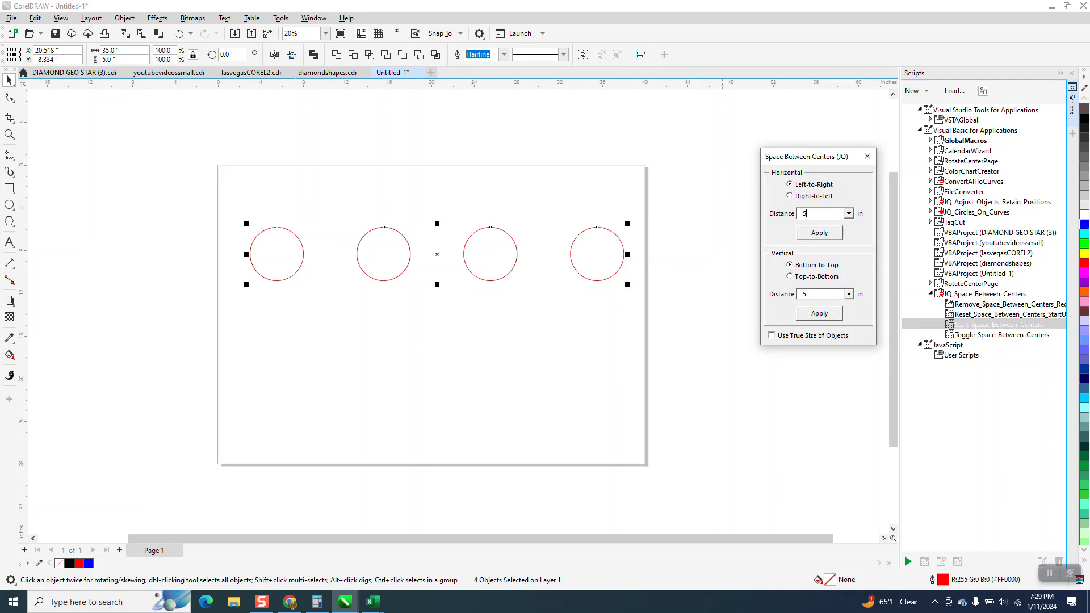
pyautogui.click(819, 314)
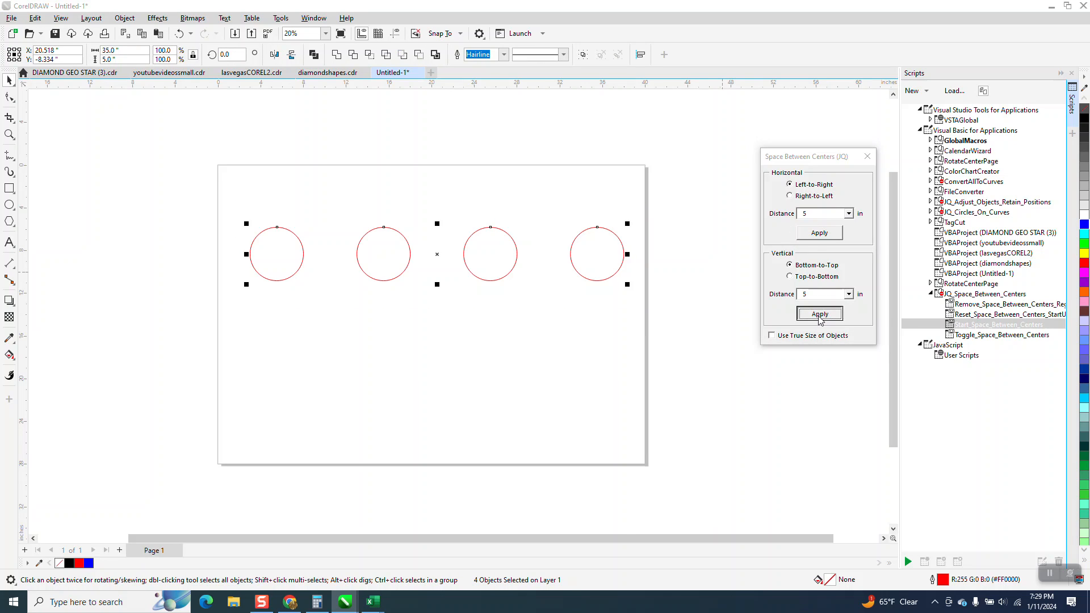
pyautogui.click(180, 33)
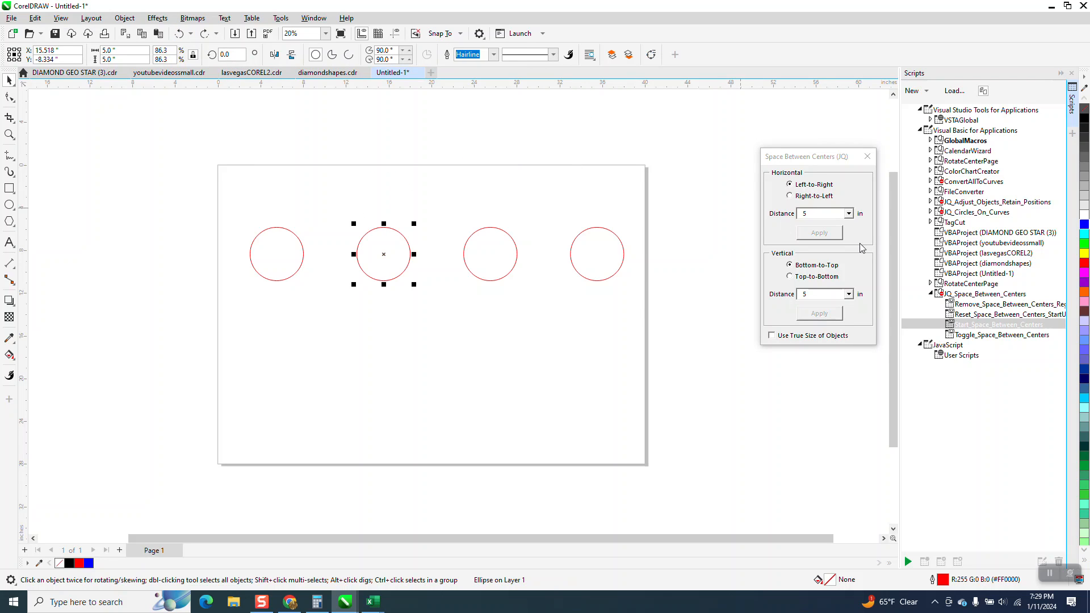
pyautogui.moveTo(227, 187); pyautogui.dragTo(749, 284)
pyautogui.click(821, 235)
pyautogui.press('z')
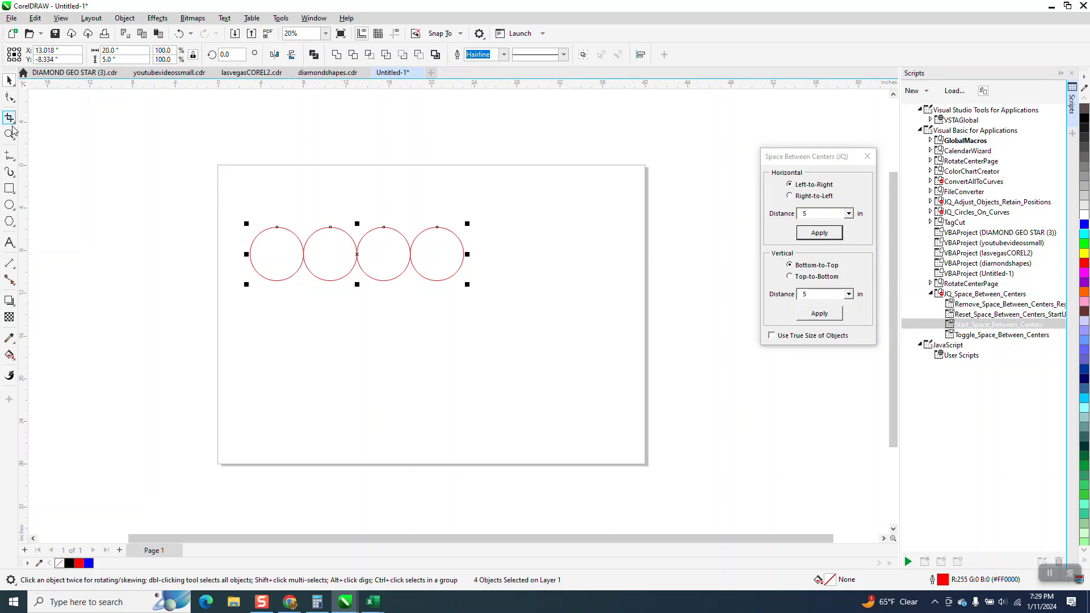
# Undo the 5-inch spacing and space all four circles 7.5 inches between centers horizontally, left to right.
pyautogui.click(179, 39)
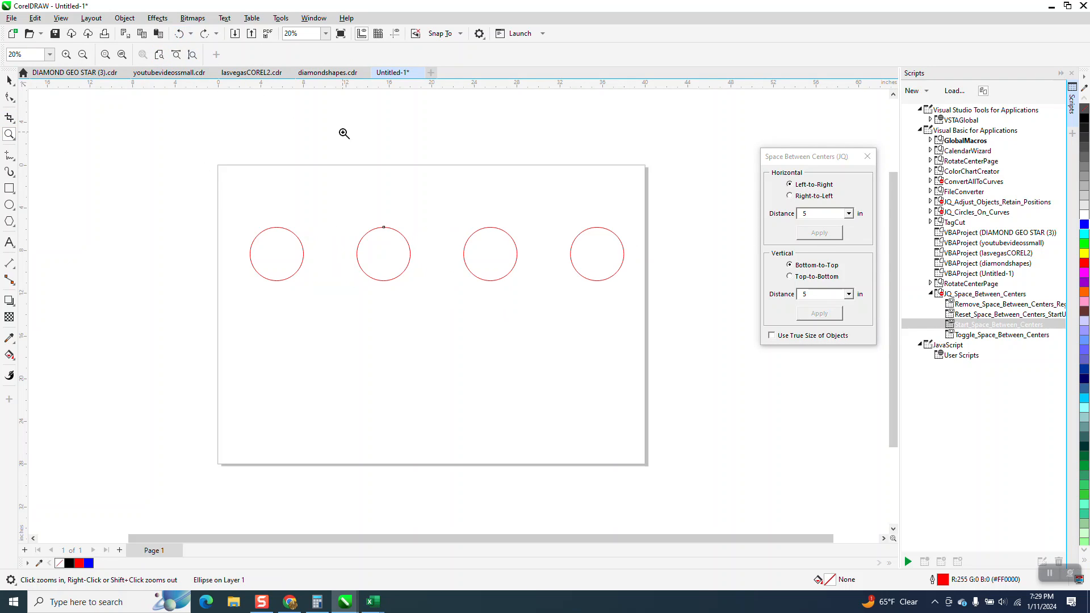
pyautogui.click(802, 214)
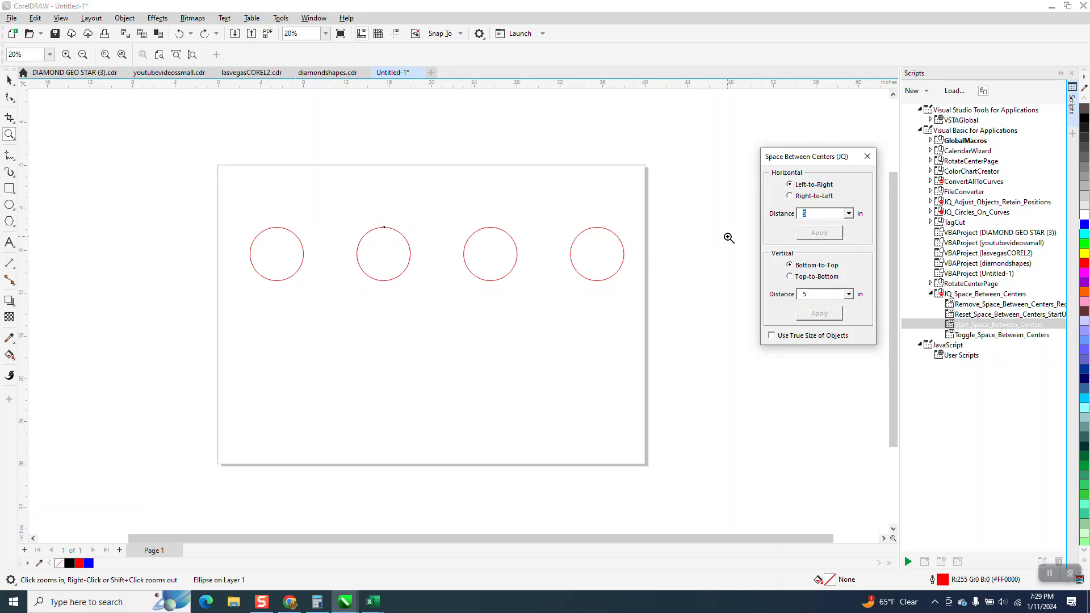
pyautogui.write('7.5')
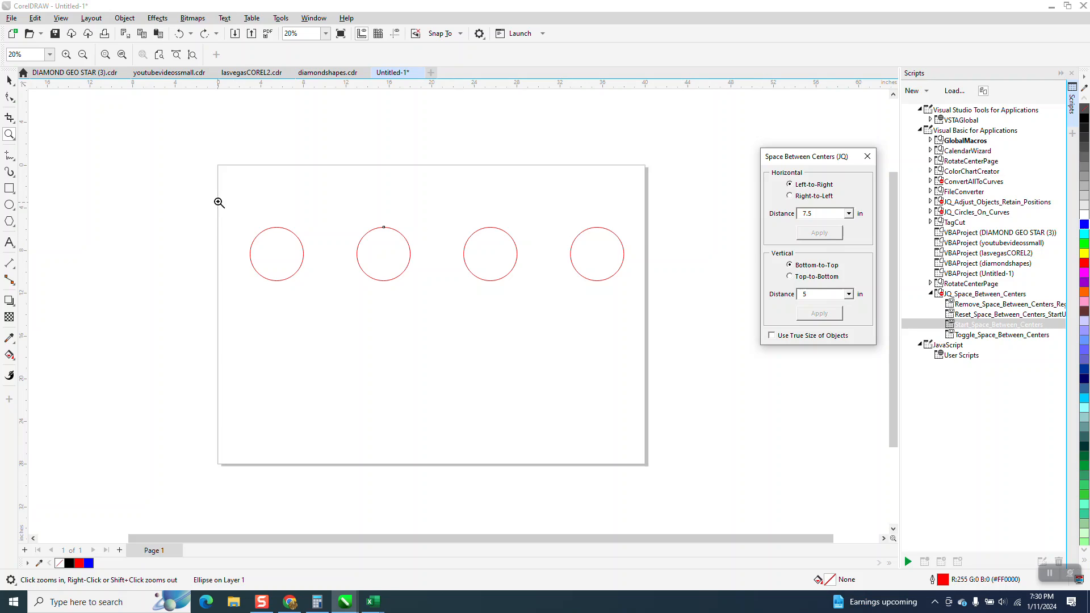
pyautogui.click(9, 81)
pyautogui.moveTo(205, 188); pyautogui.dragTo(670, 326)
pyautogui.click(817, 233)
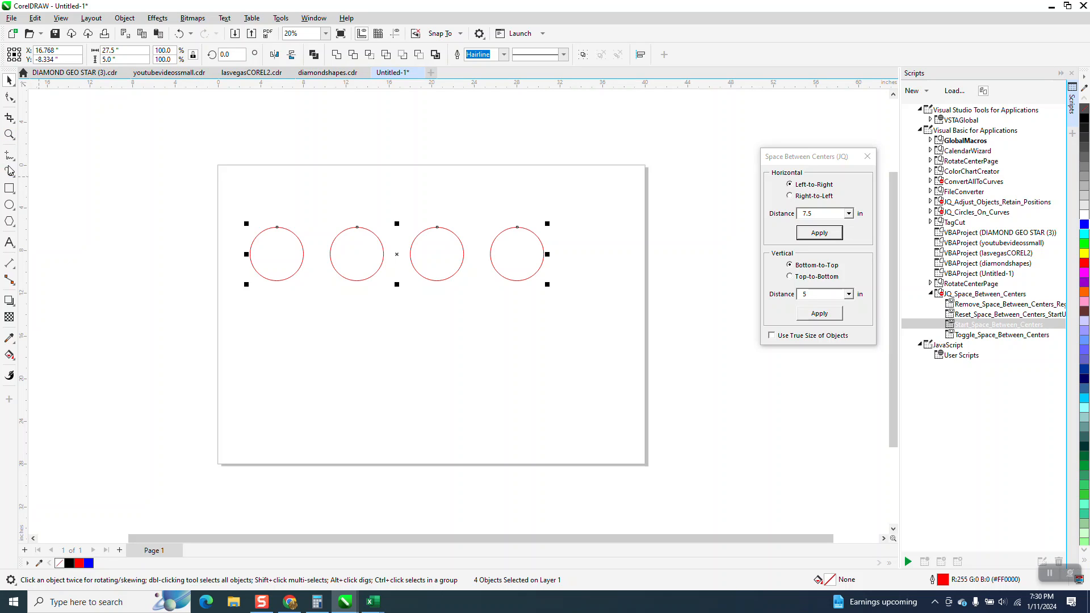
# Measure the center-to-center distances of the first two and the last two circles with parallel dimension lines.
pyautogui.click(11, 137)
pyautogui.moveTo(200, 201); pyautogui.dragTo(667, 336)
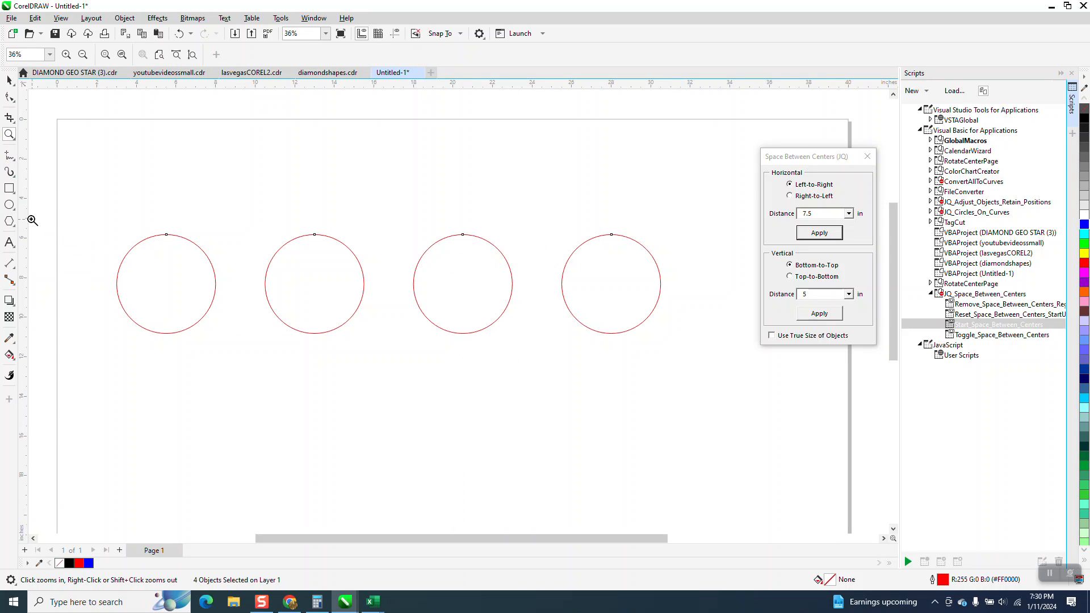
pyautogui.click(13, 265)
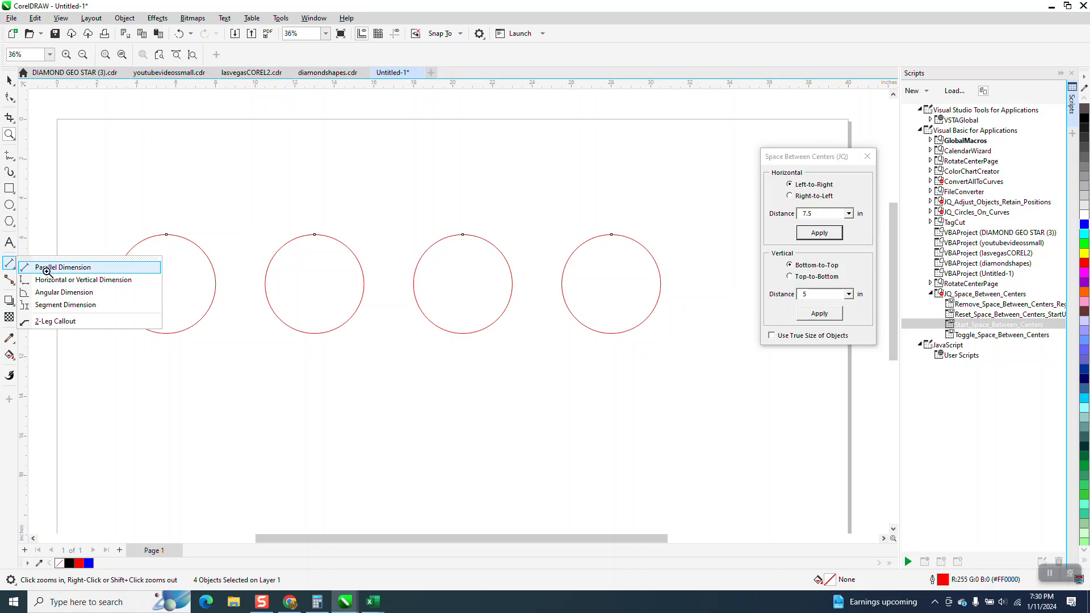
pyautogui.click(43, 264)
pyautogui.moveTo(168, 284); pyautogui.dragTo(317, 284)
pyautogui.click(309, 211)
pyautogui.moveTo(612, 284); pyautogui.dragTo(463, 284)
pyautogui.click(452, 192)
pyautogui.click(9, 80)
pyautogui.scroll(-1, 557, 470)
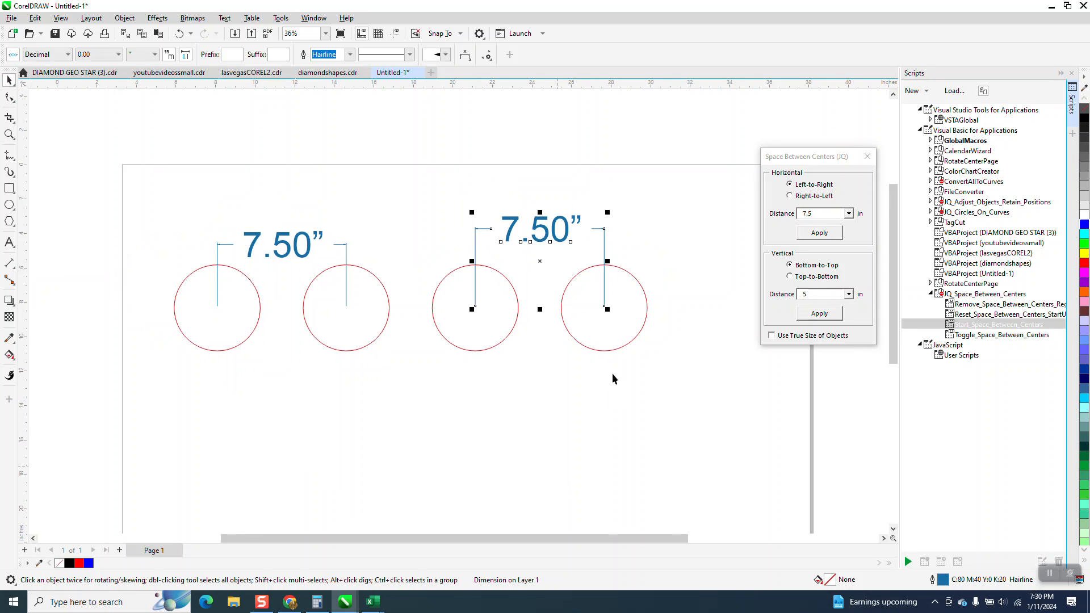
# Delete both dimensions and enlarge the rightmost circle about its center to about 6.36 inches in diameter.
pyautogui.press('Delete')
pyautogui.click(601, 282)
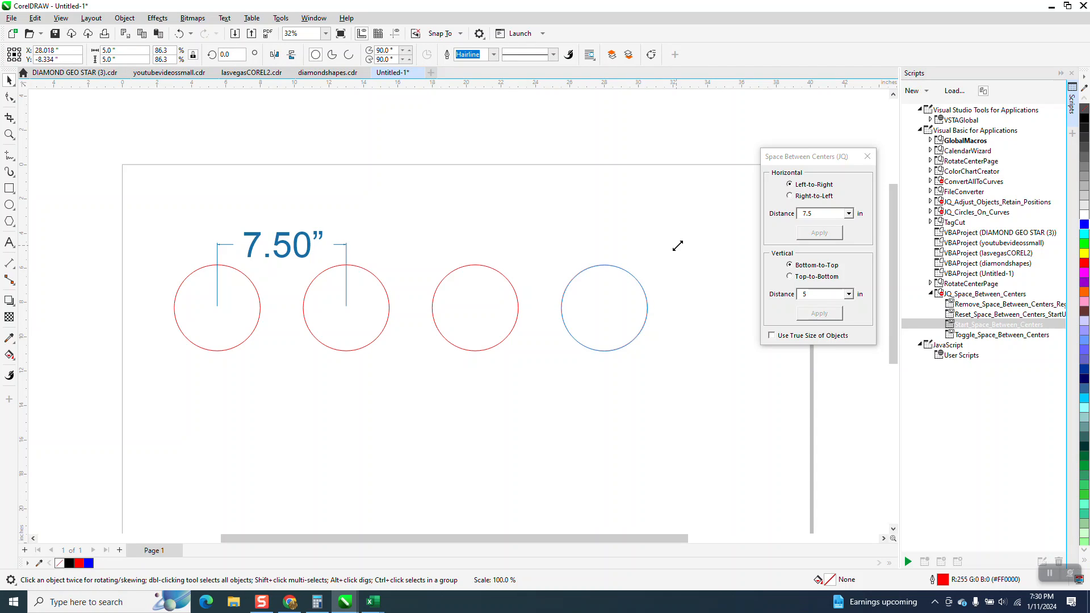
pyautogui.moveTo(652, 258); pyautogui.dragTo(663, 250)
pyautogui.click(281, 256)
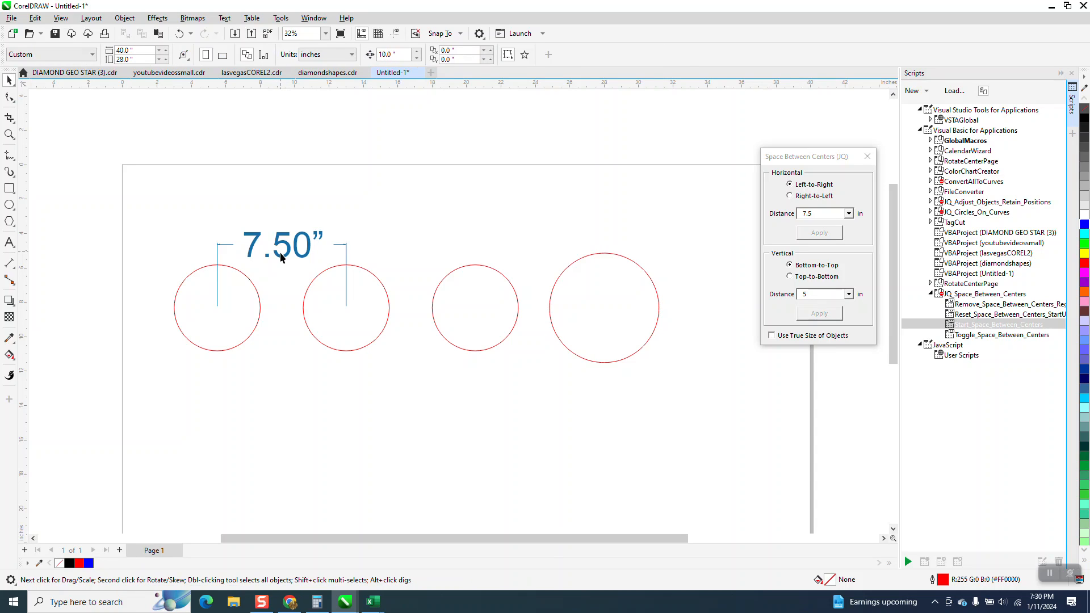
pyautogui.click(283, 261)
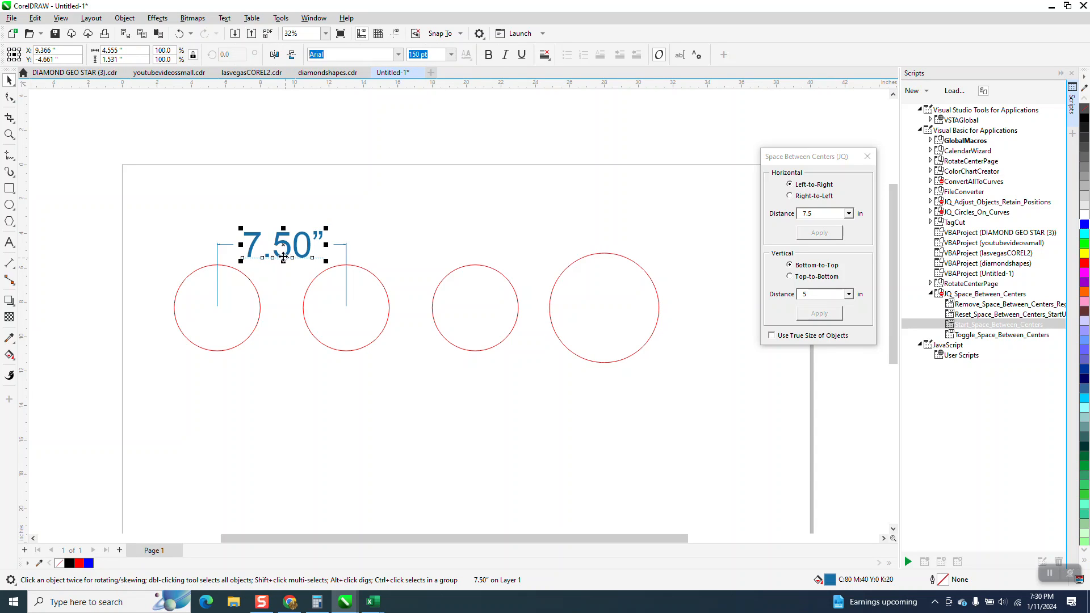
pyautogui.press('Delete')
# Apply and undo the 7.5-inch spacing, and space all four circles 8 inches between centers horizontally, left to right.
pyautogui.moveTo(629, 392); pyautogui.dragTo(702, 410)
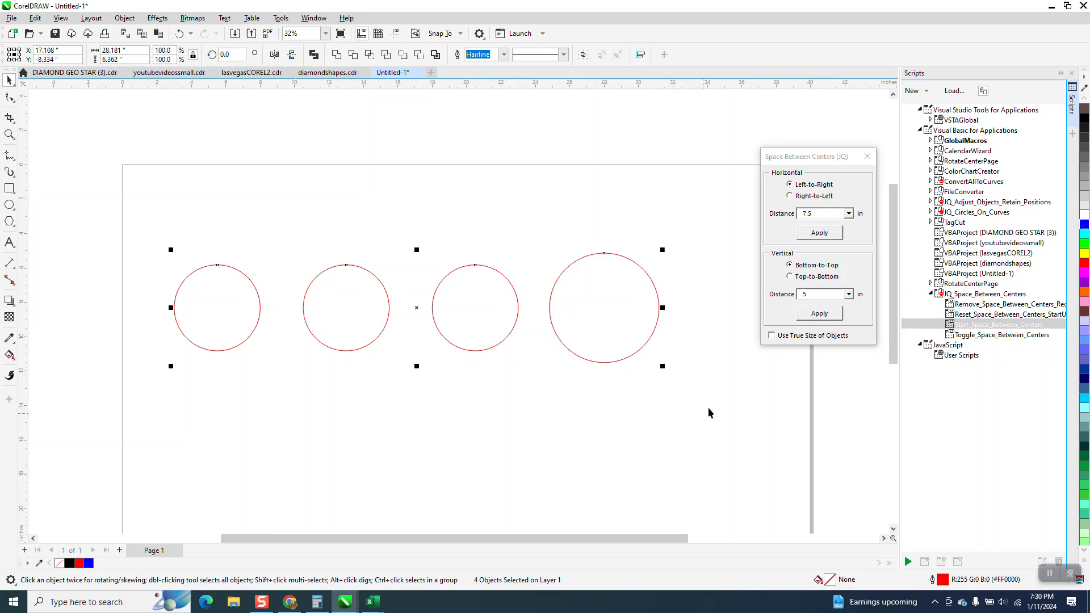
pyautogui.click(816, 236)
pyautogui.click(179, 34)
pyautogui.click(807, 216)
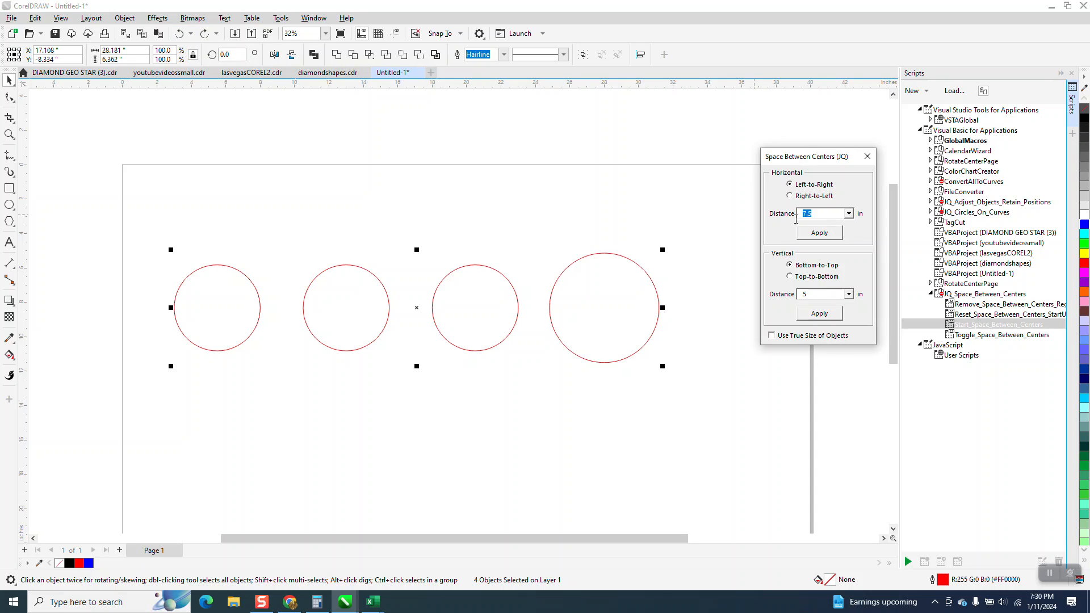
pyautogui.write('8')
pyautogui.click(816, 236)
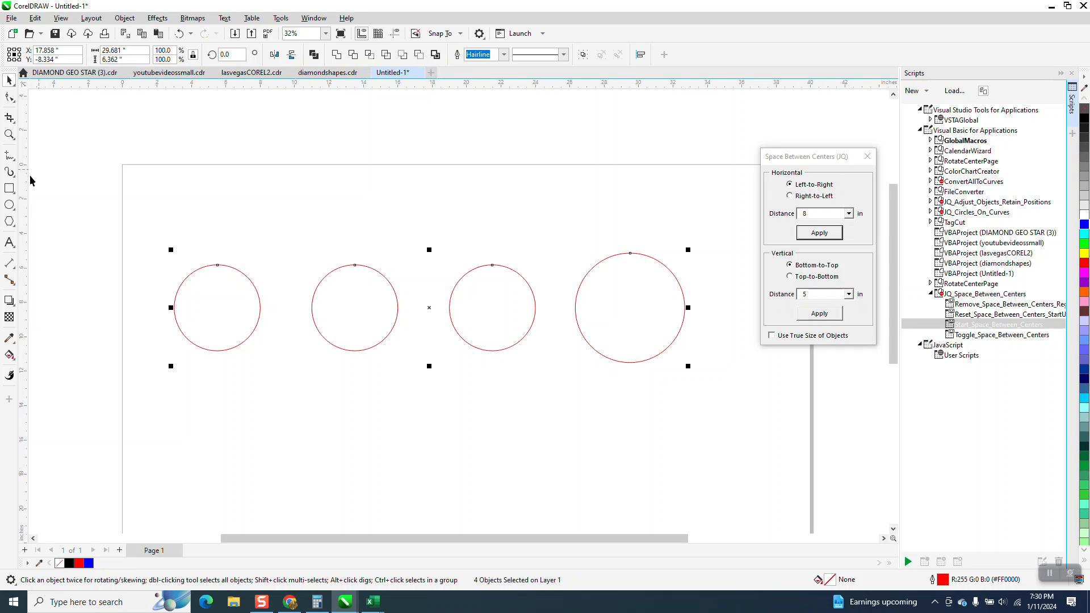
# Dimension the center-to-center distance between the third circle and the enlarged circle with a parallel dimension.
pyautogui.click(10, 262)
pyautogui.click(13, 268)
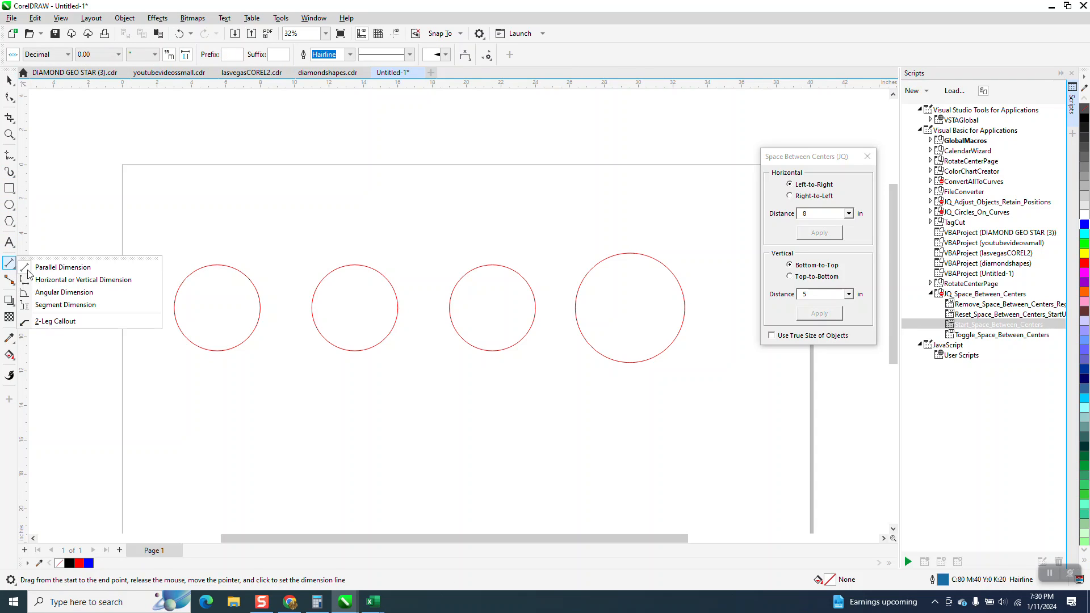
pyautogui.click(56, 270)
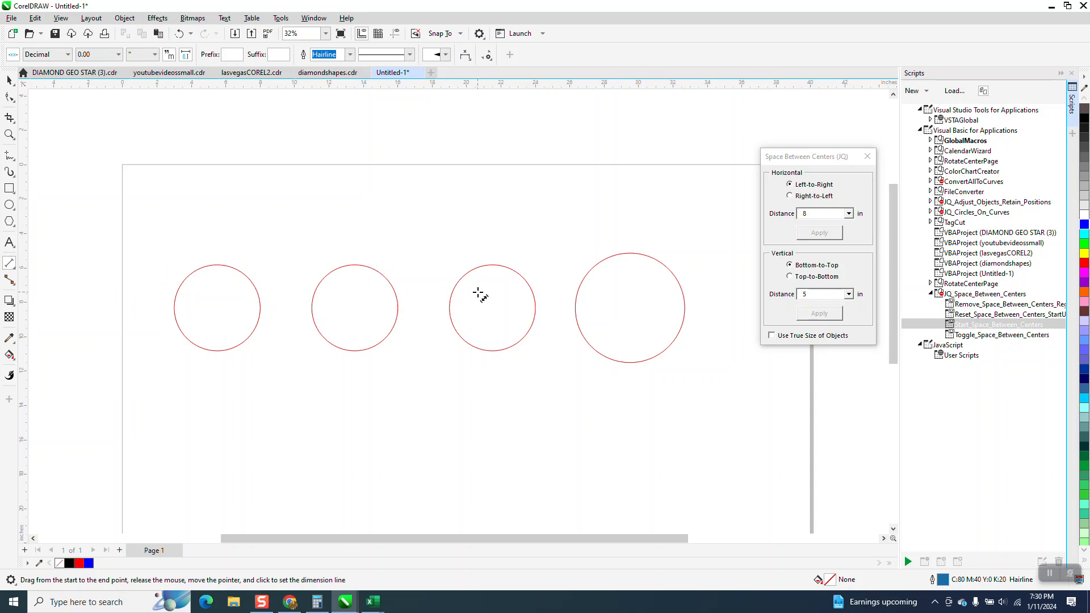
pyautogui.moveTo(631, 306); pyautogui.dragTo(494, 307)
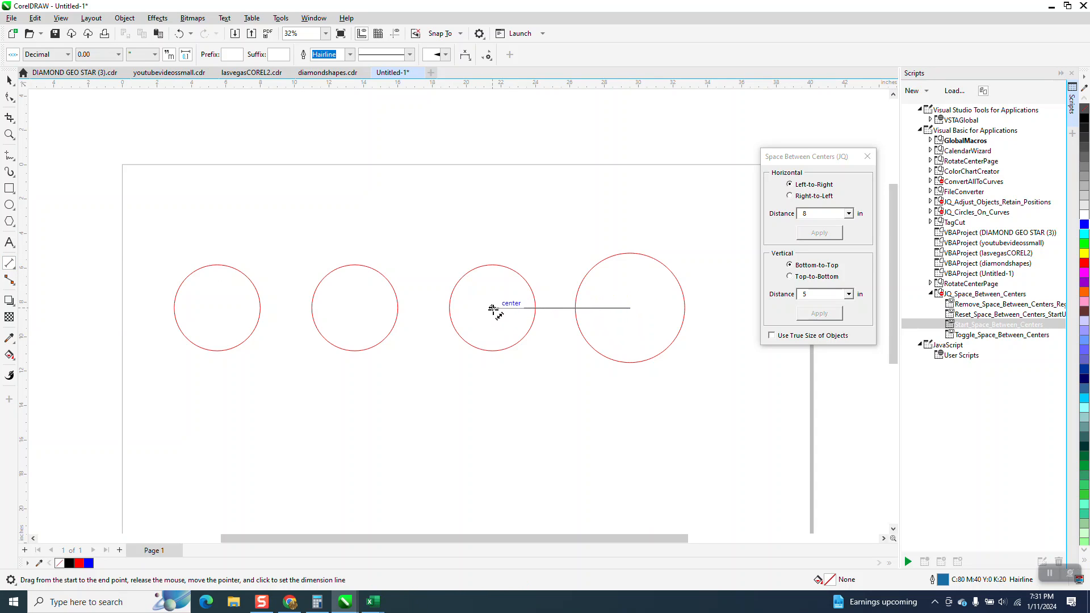
pyautogui.click(492, 308)
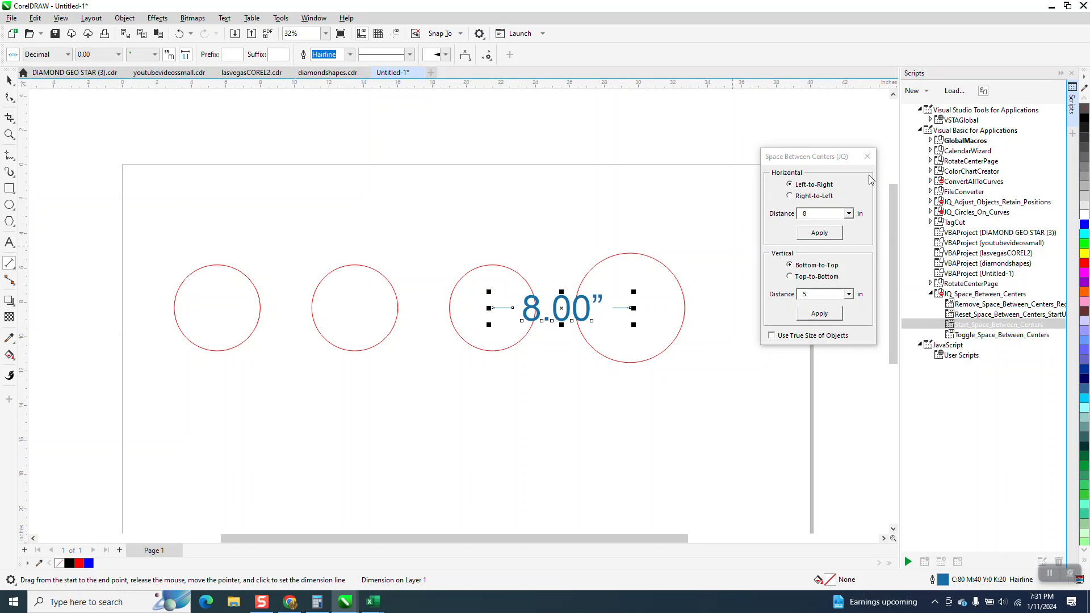
# Close the Space Between Centers dialog and the Scripts docker.
pyautogui.click(867, 158)
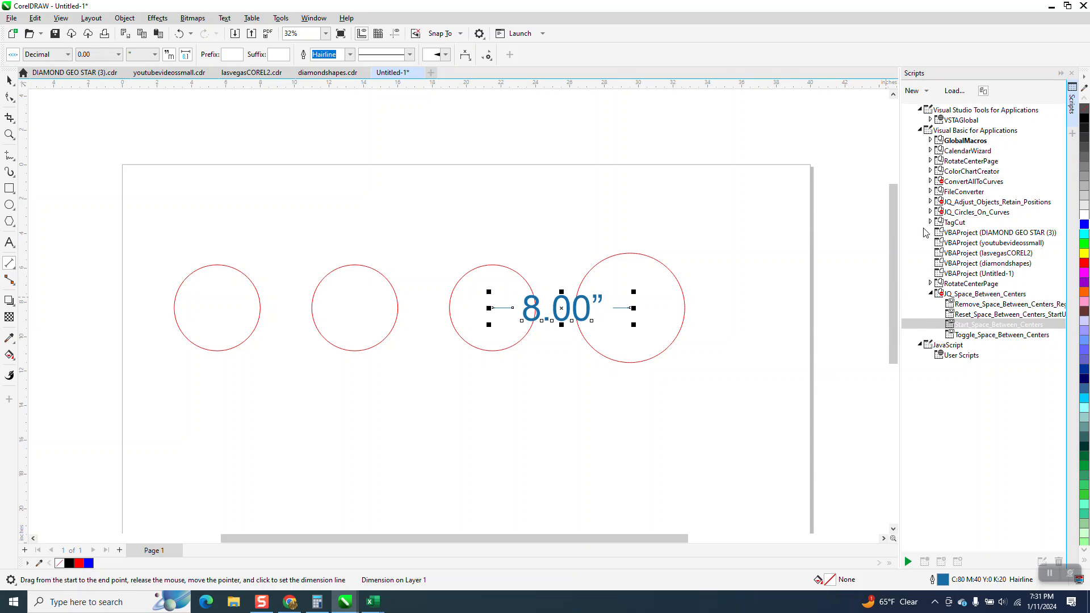
pyautogui.click(1071, 74)
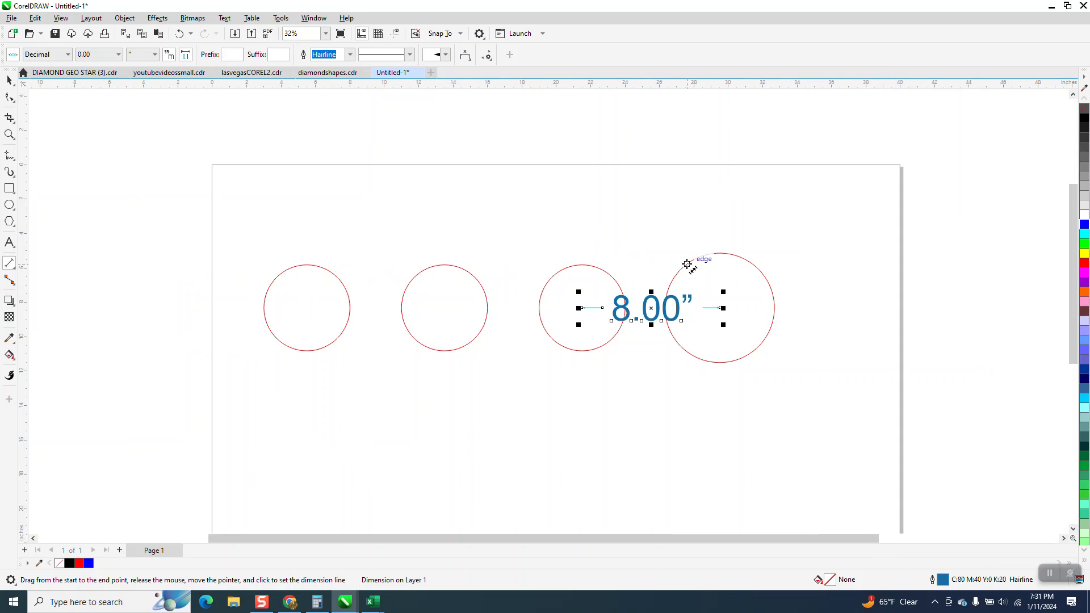